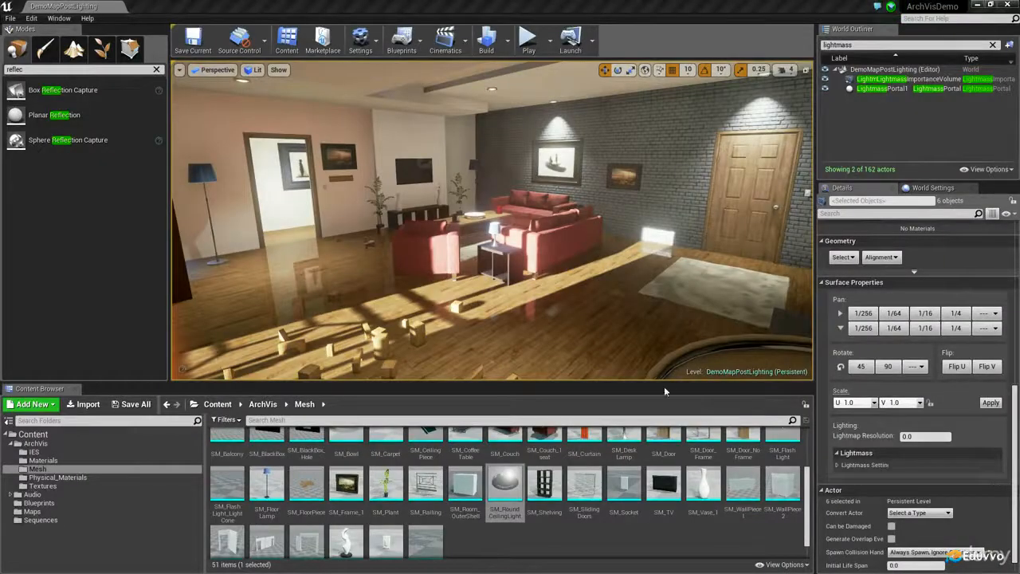
Find the Post Process Volume class and place one in the living room at about X 560, Y -490, Z 100
right_drag(523, 171, 481, 187)
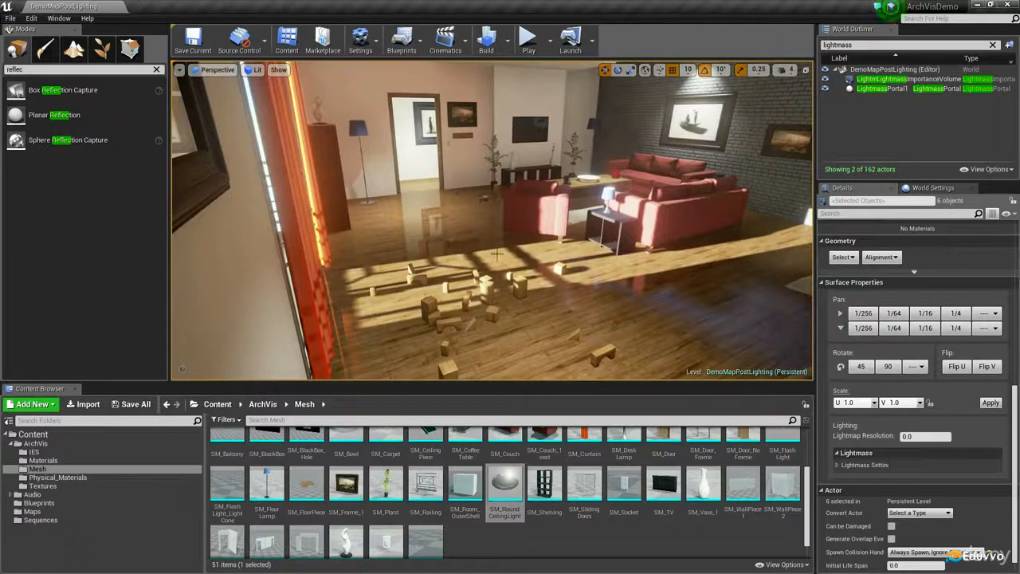
right_drag(515, 254, 500, 234)
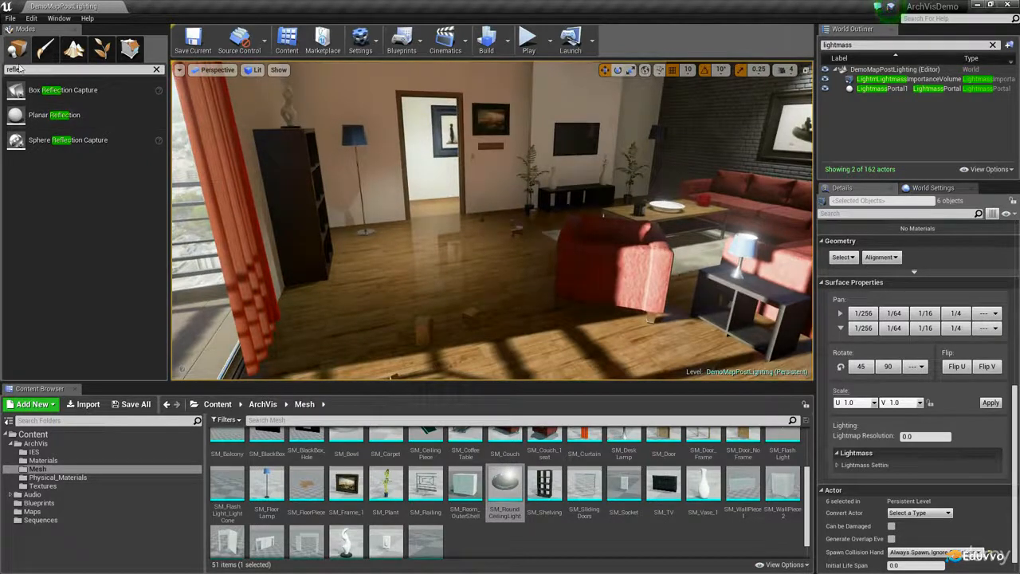
click(157, 69)
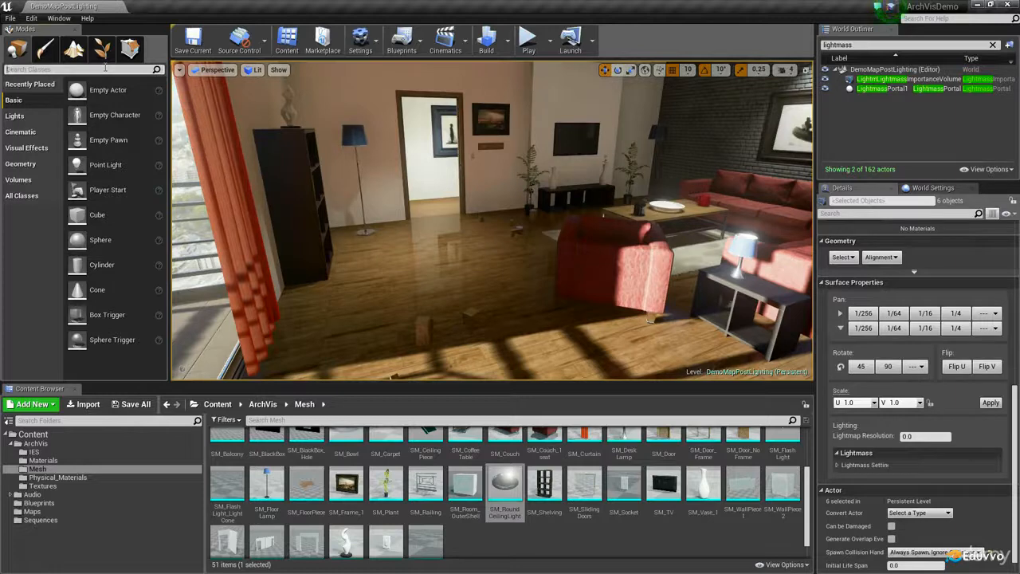
click(105, 69)
text(post)
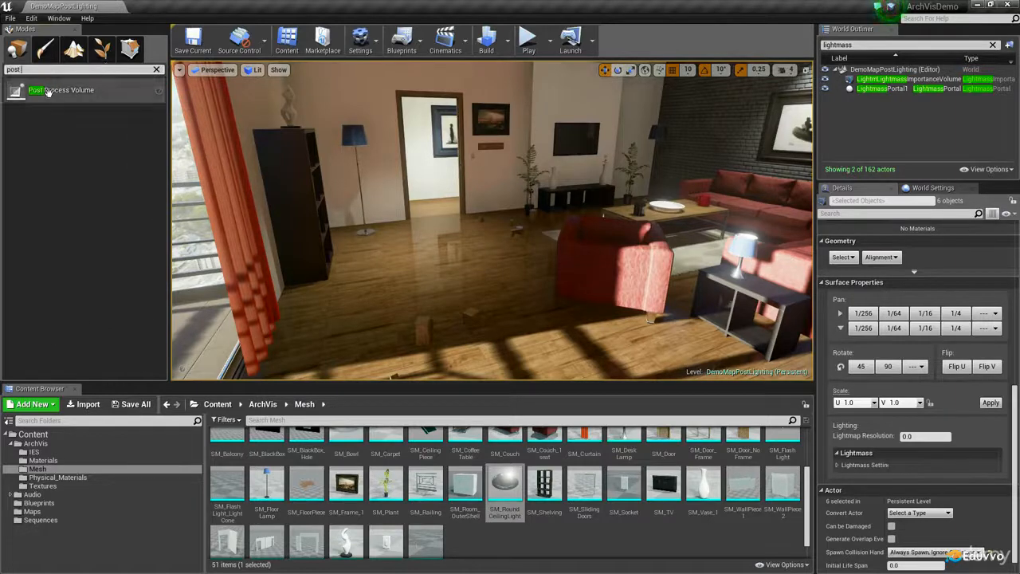
drag(51, 92, 488, 270)
right_drag(515, 257, 119, 259)
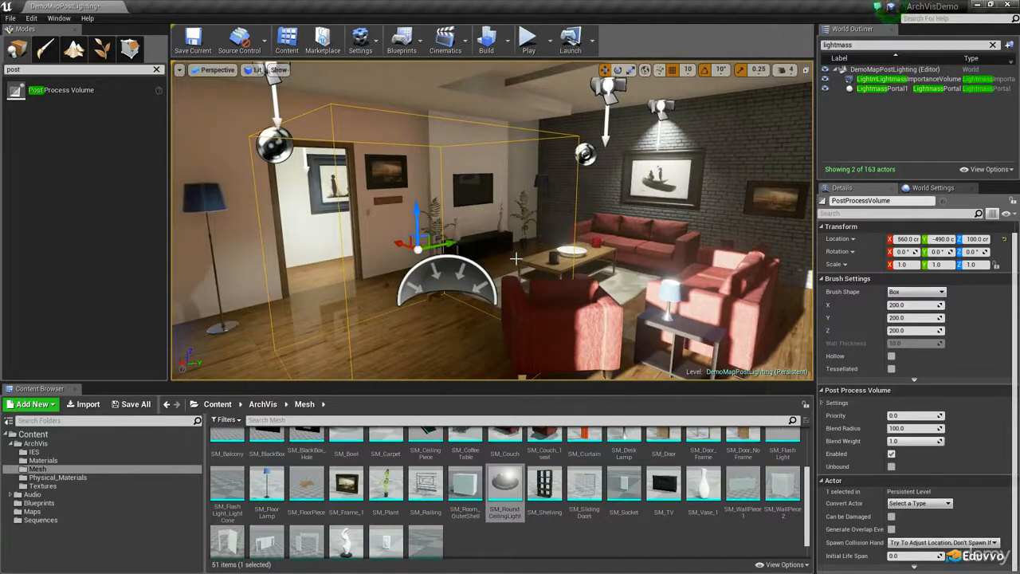
Duplicate the post process volume and offset the copy along the X axis to X 360
right_drag(399, 260, 237, 261)
alt+drag(572, 216, 397, 239)
mouse_move(496, 197)
right_down()
mouse_move(476, 205)
mouse_move(526, 224)
mouse_move(475, 185)
mouse_move(458, 189)
mouse_move(488, 194)
right_up()
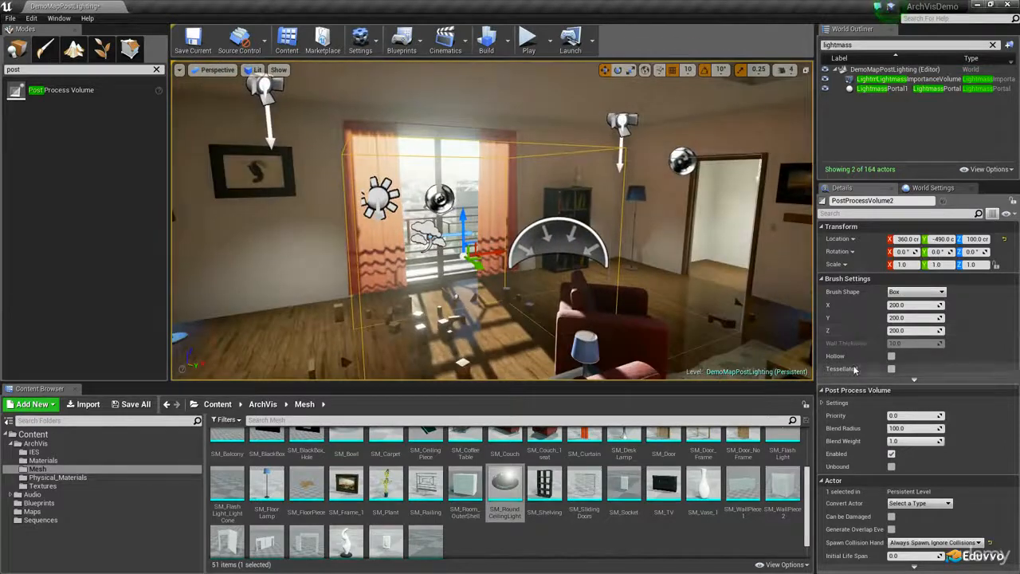
Enable Scene Color Tint on the duplicate volume and lower its red value to about 0.25
click(823, 403)
scroll(825, 405, down, 3)
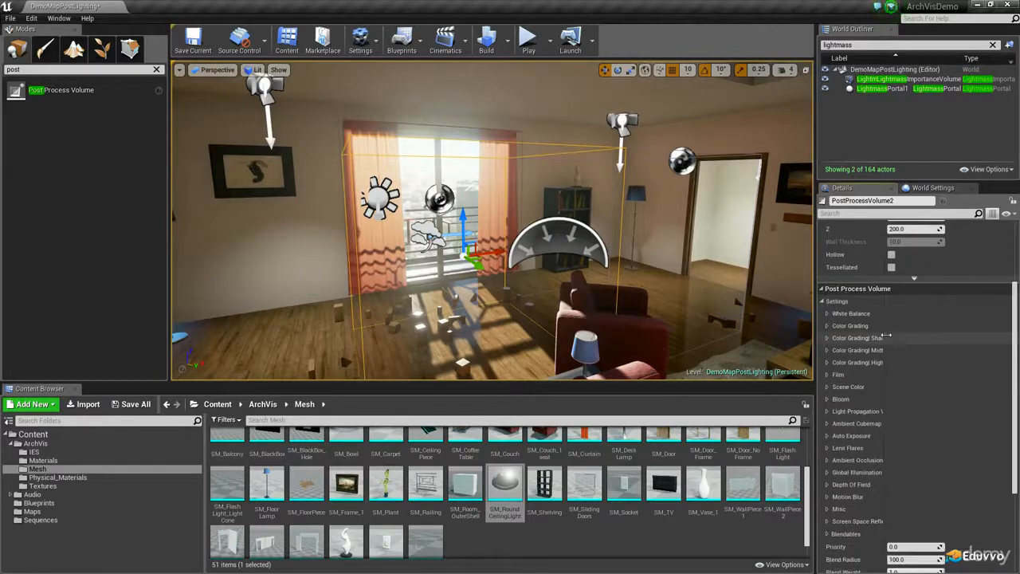
click(827, 387)
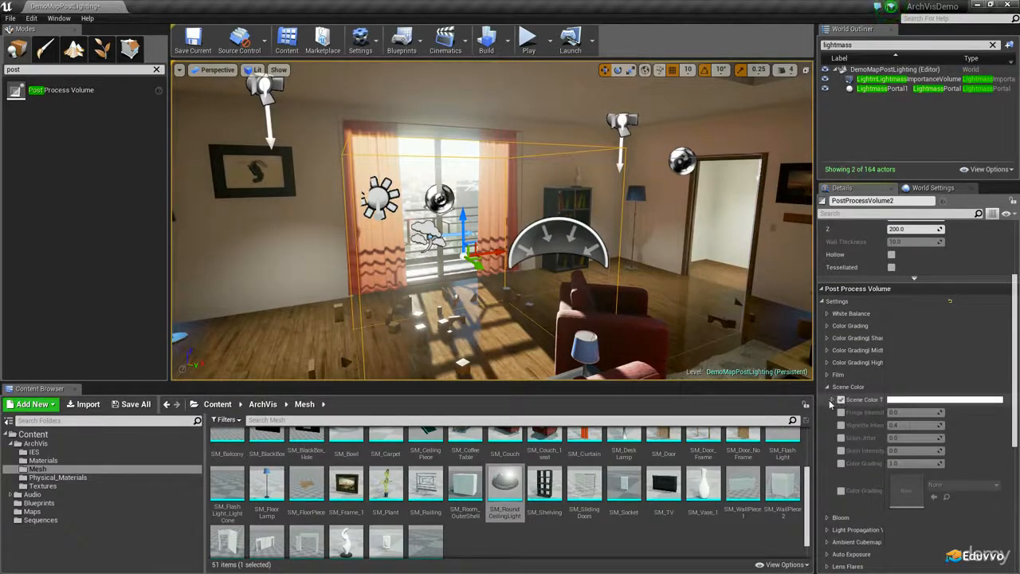
click(831, 401)
drag(915, 412, 915, 412)
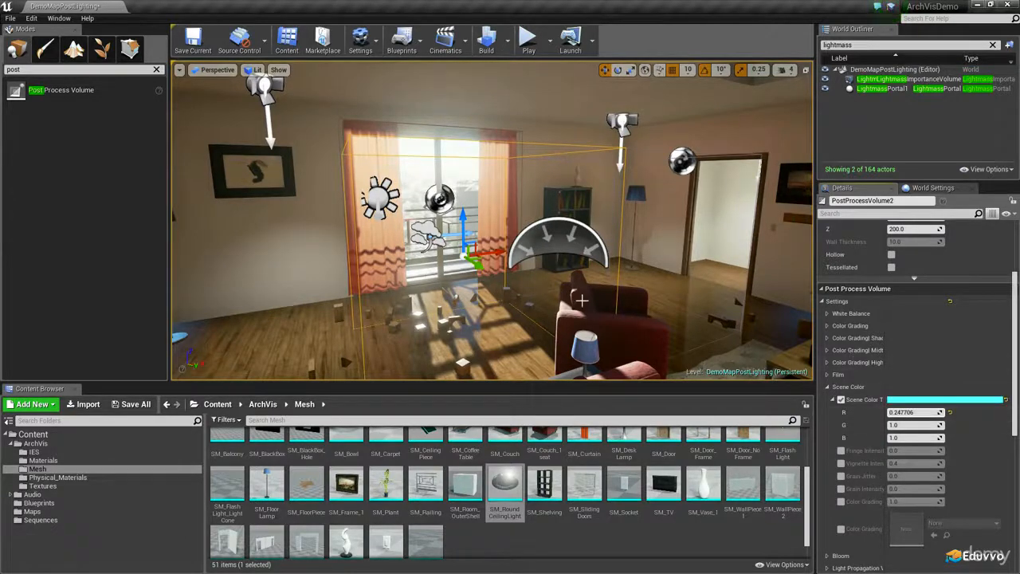
Enable Scene Color Tint on the original volume and make it orange with green about 0.33 and blue about -0.23
click(752, 239)
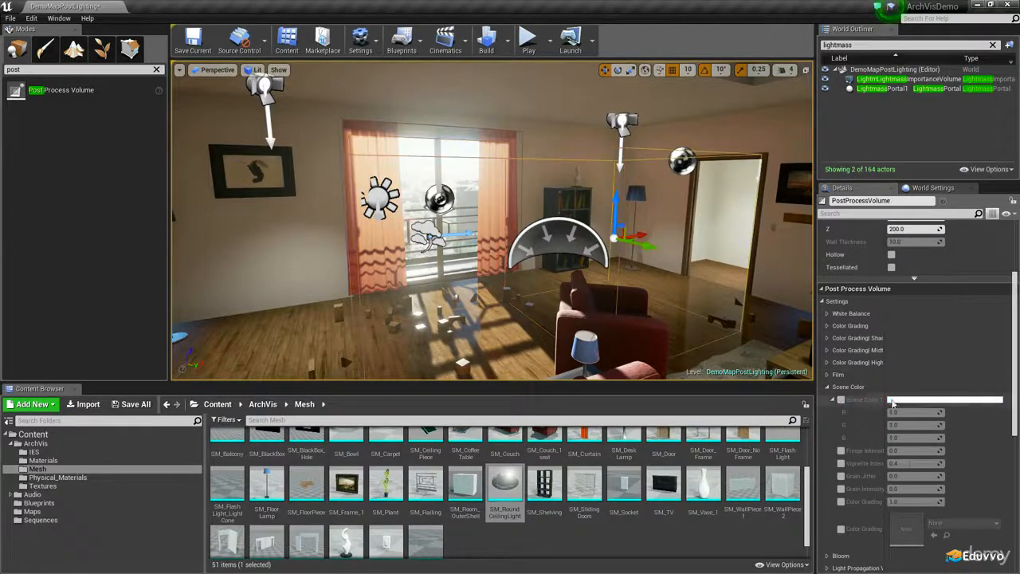
click(843, 400)
drag(921, 426, 849, 438)
key(w)
right_drag(567, 205, 466, 253)
key(w)
key(s)
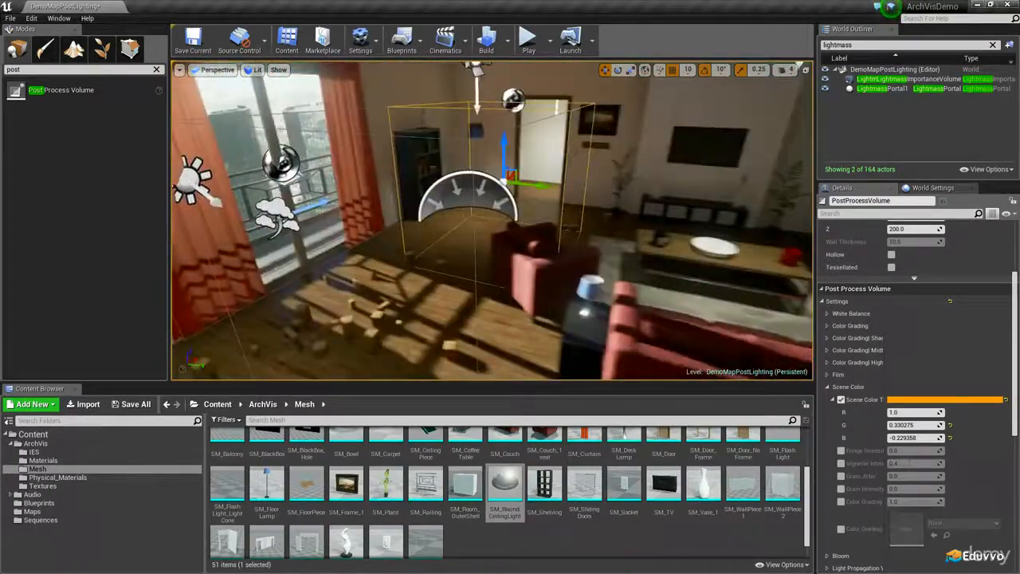
Delete the duplicate post process volume
right_drag(479, 185, 495, 185)
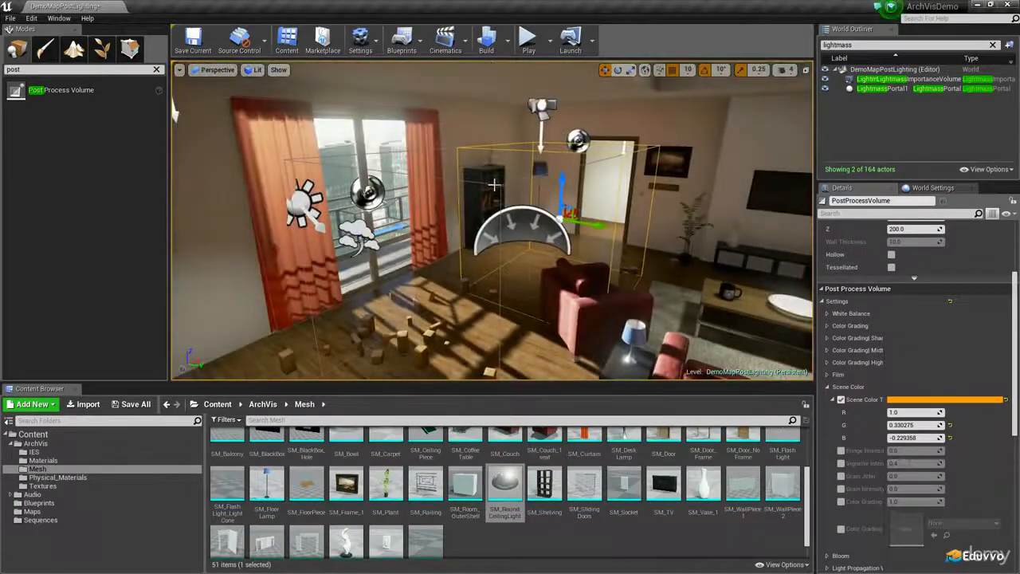
key(Delete)
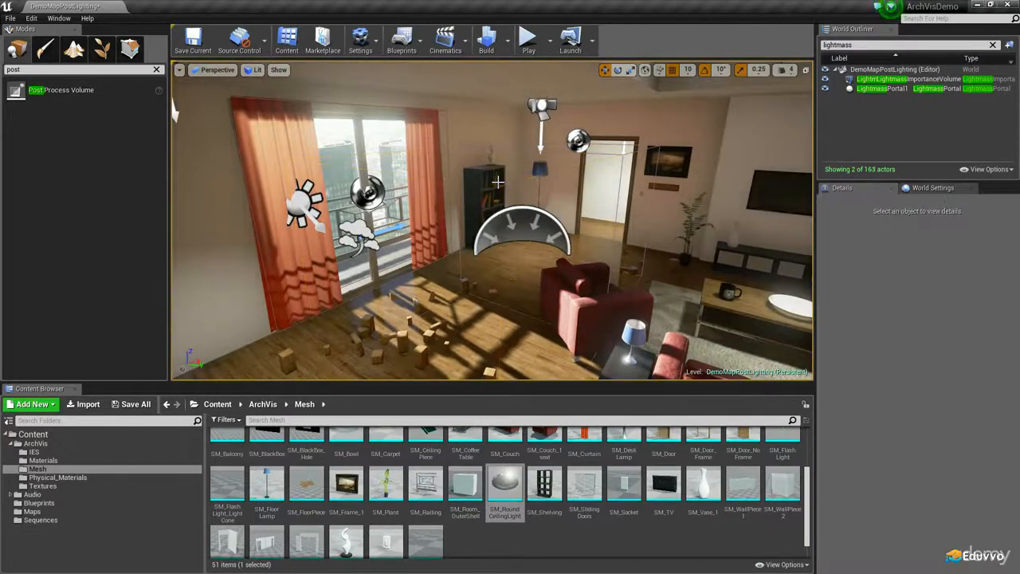
right_drag(480, 209, 432, 264)
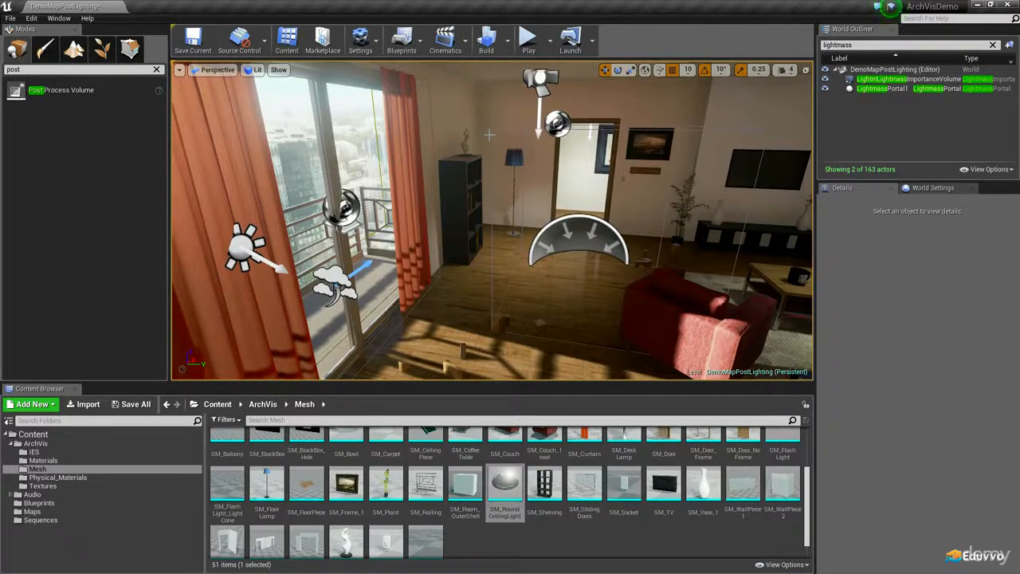
Select the remaining post process volume and make it Unbound so it affects the whole level
click(492, 266)
right_drag(494, 290, 536, 291)
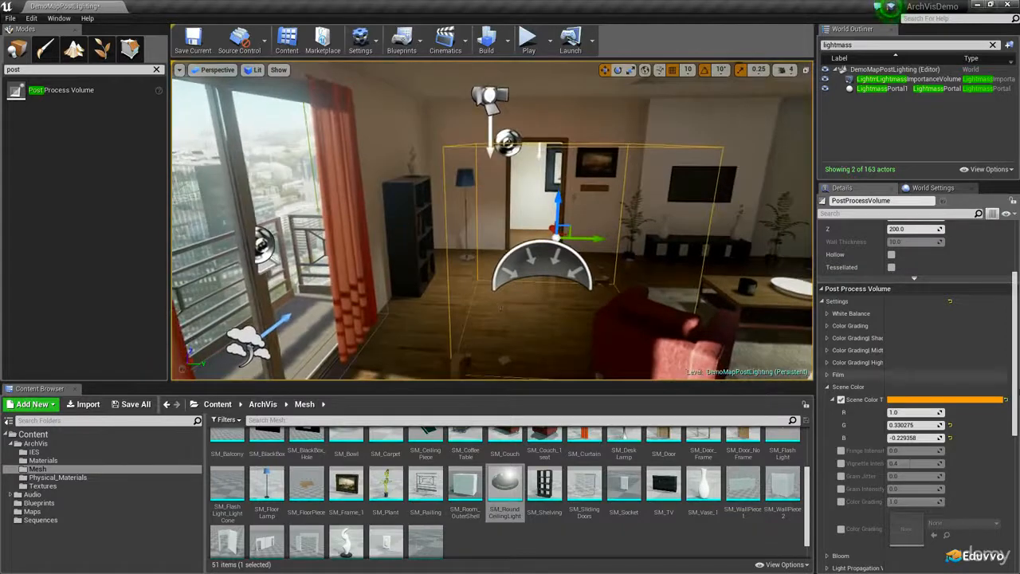
scroll(964, 362, down, 6)
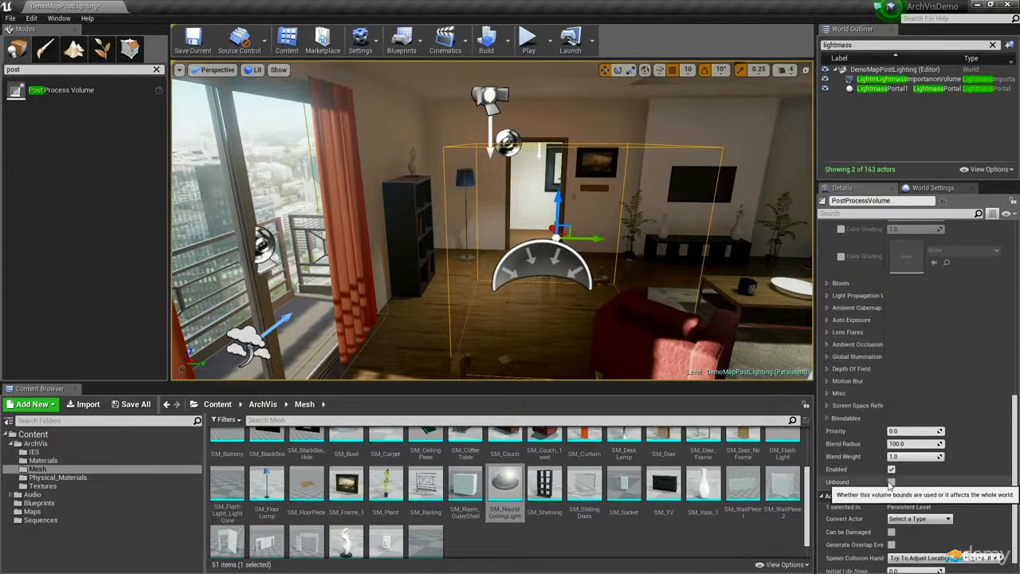
click(893, 483)
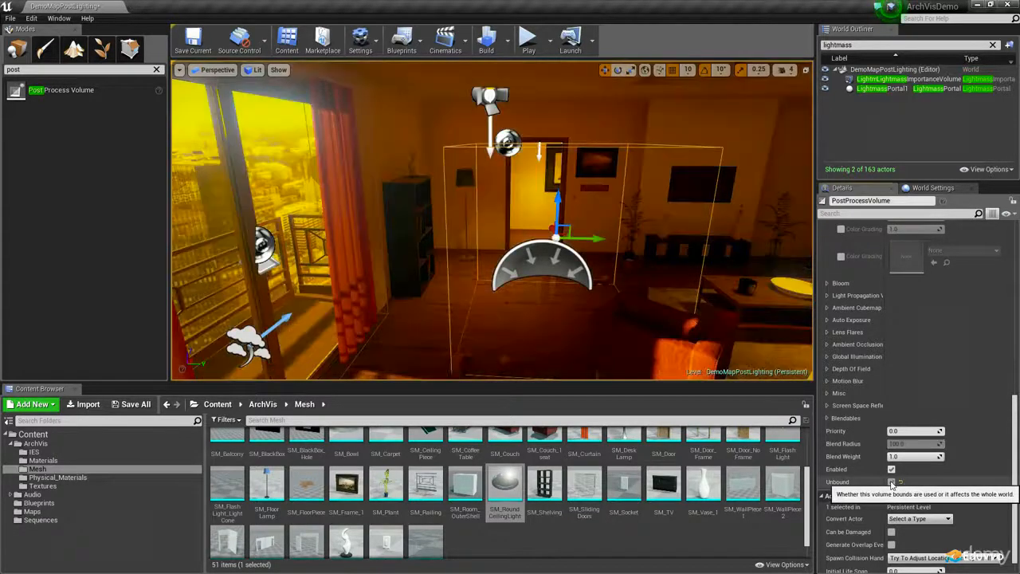
right_drag(648, 363, 981, 359)
right_drag(457, 150, 673, 151)
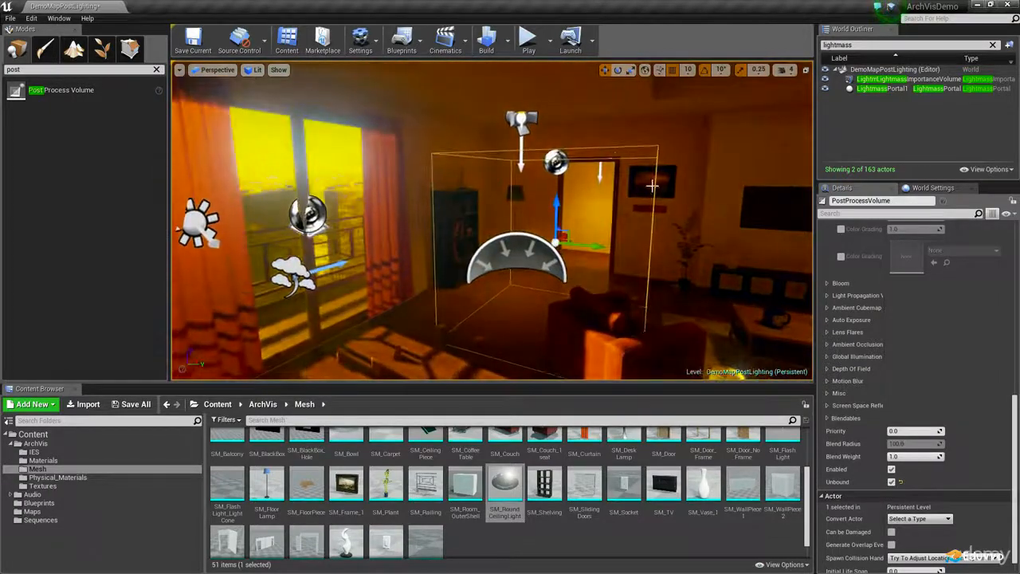
right_drag(551, 298, 611, 304)
Reset the Scene Color Tint's green and blue to default, disable the tint override and collapse the Scene Color settings
scroll(920, 351, up, 5)
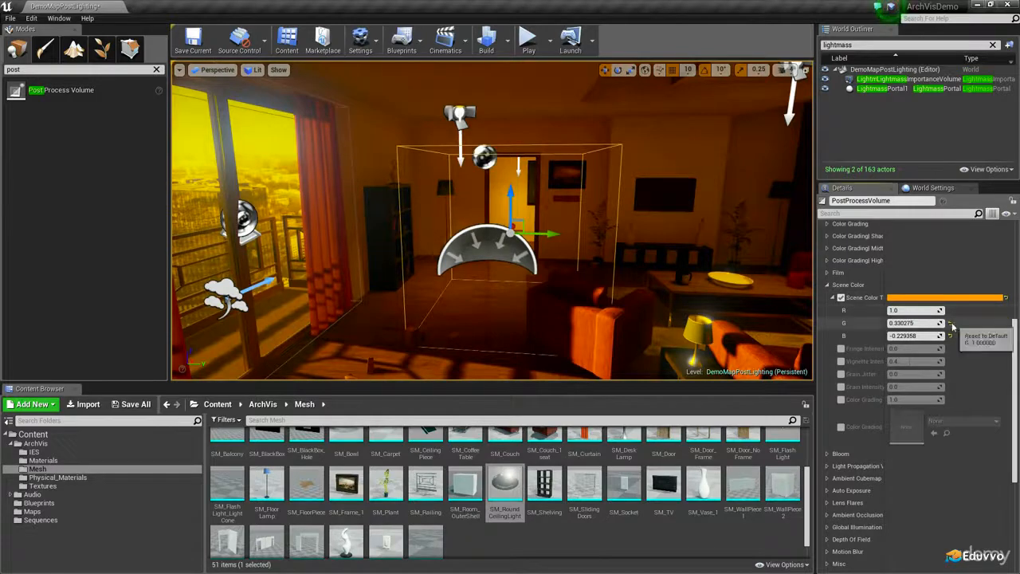
click(950, 323)
click(951, 335)
click(841, 299)
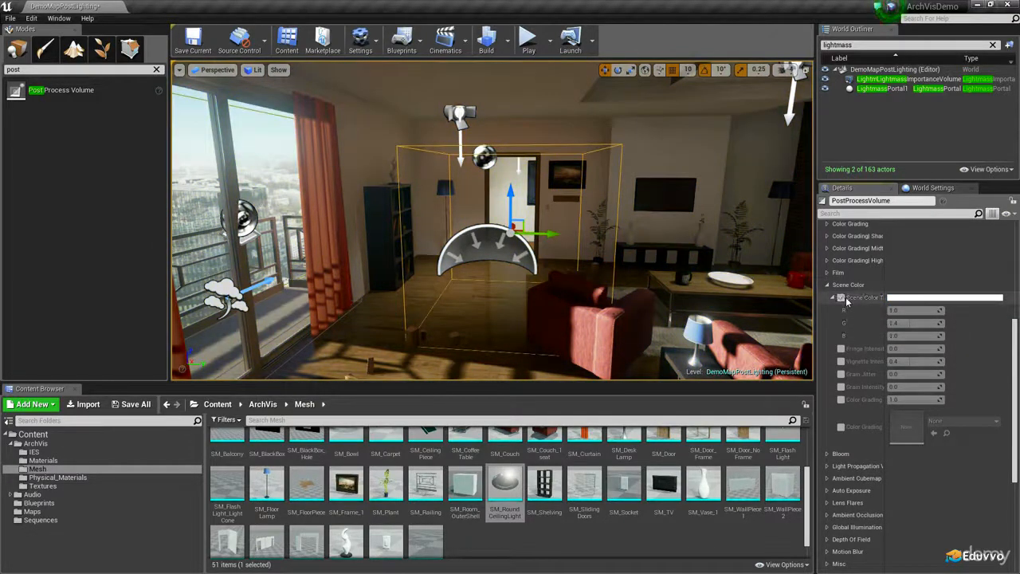
scroll(869, 319, up, 3)
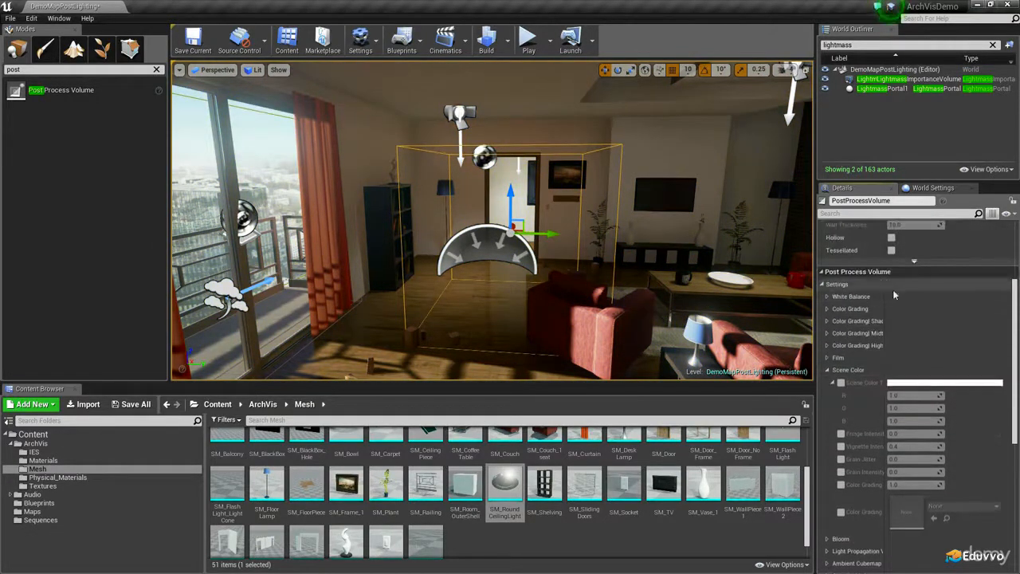
click(827, 370)
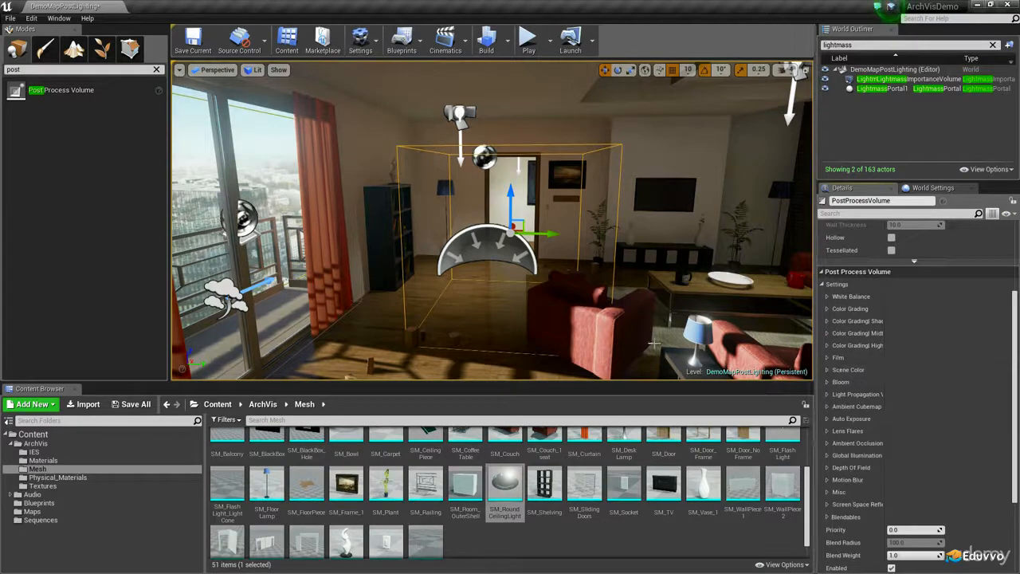
Enable White Balance Temp at about 7862 and switch the viewport to game view to hide the actor icons
right_drag(534, 313, 594, 318)
right_drag(707, 334, 645, 339)
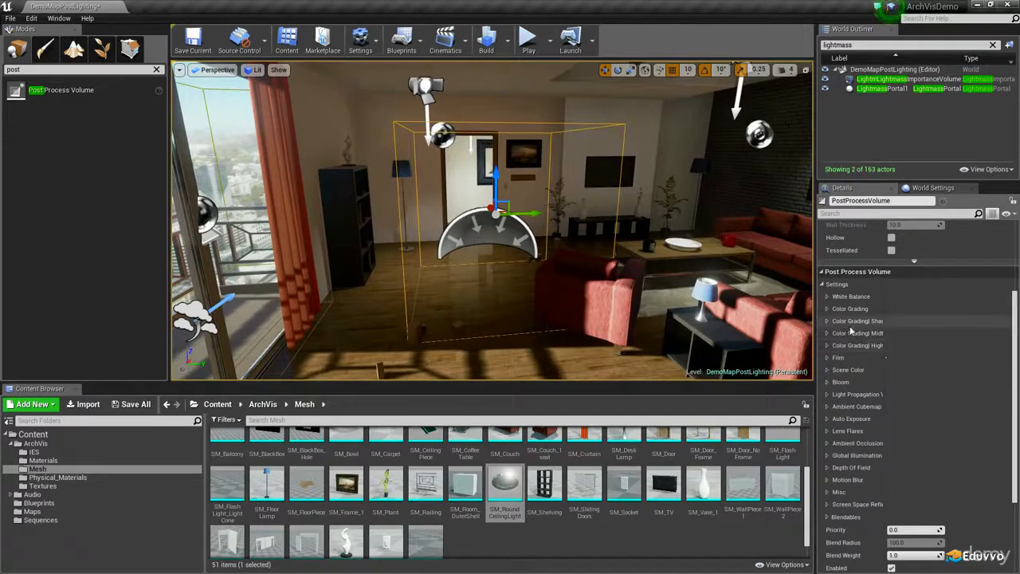
click(828, 297)
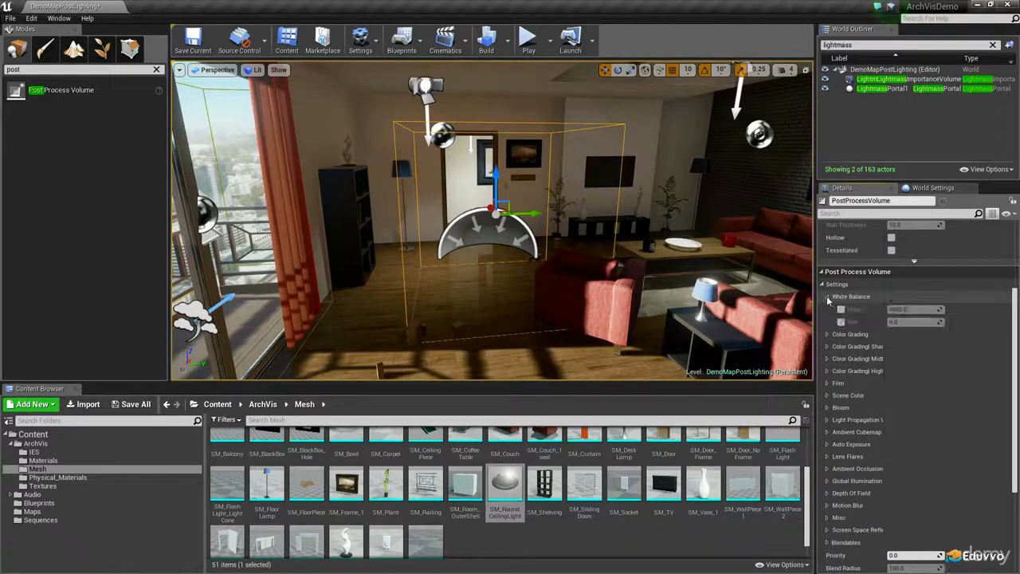
right_drag(642, 292, 750, 281)
mouse_move(915, 311)
mouse_down()
mouse_move(964, 311)
mouse_move(846, 309)
mouse_move(917, 311)
mouse_up()
right_drag(590, 283, 543, 303)
key(g)
right_drag(607, 277, 662, 253)
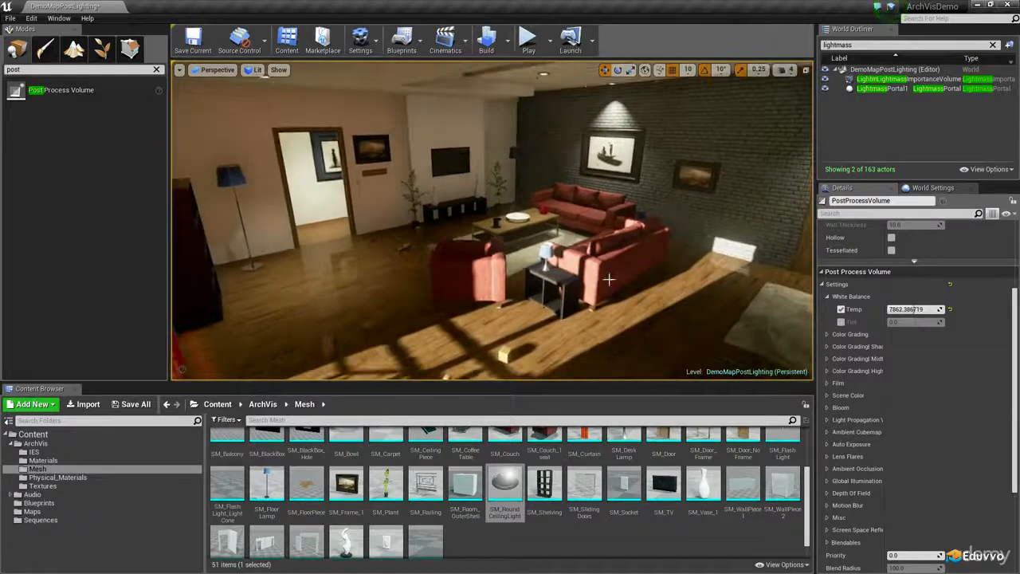
Try a cooler White Balance Temp of about 6872, reset it to default, and set it to about 7367
drag(916, 309, 899, 310)
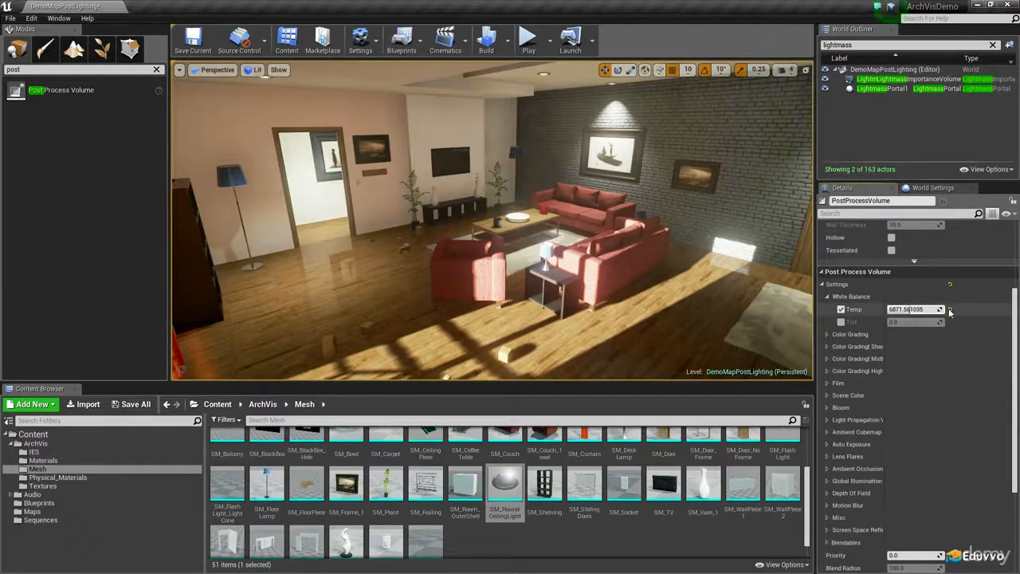
click(950, 309)
right_drag(653, 255, 195, 253)
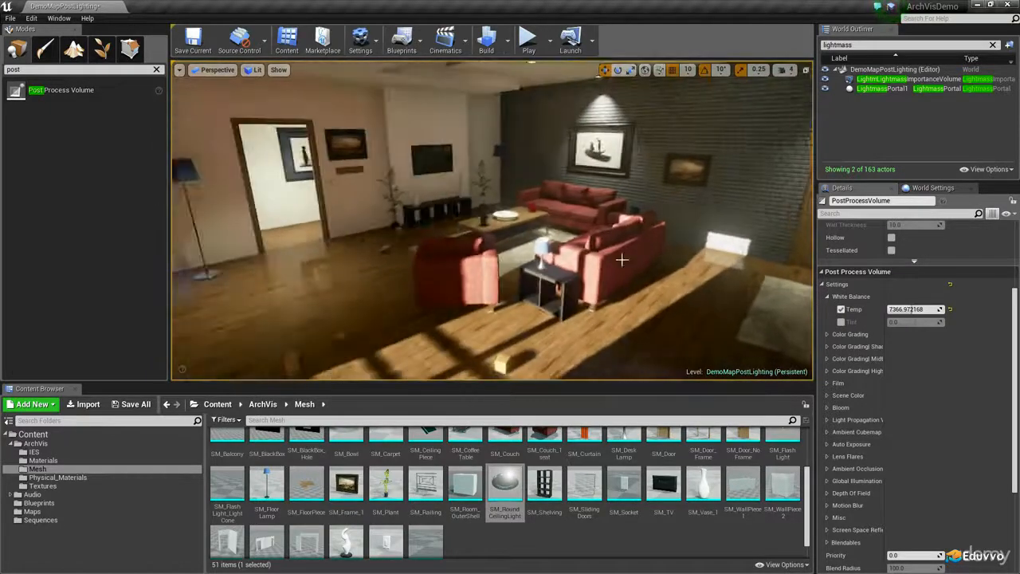
right_drag(677, 279, 638, 259)
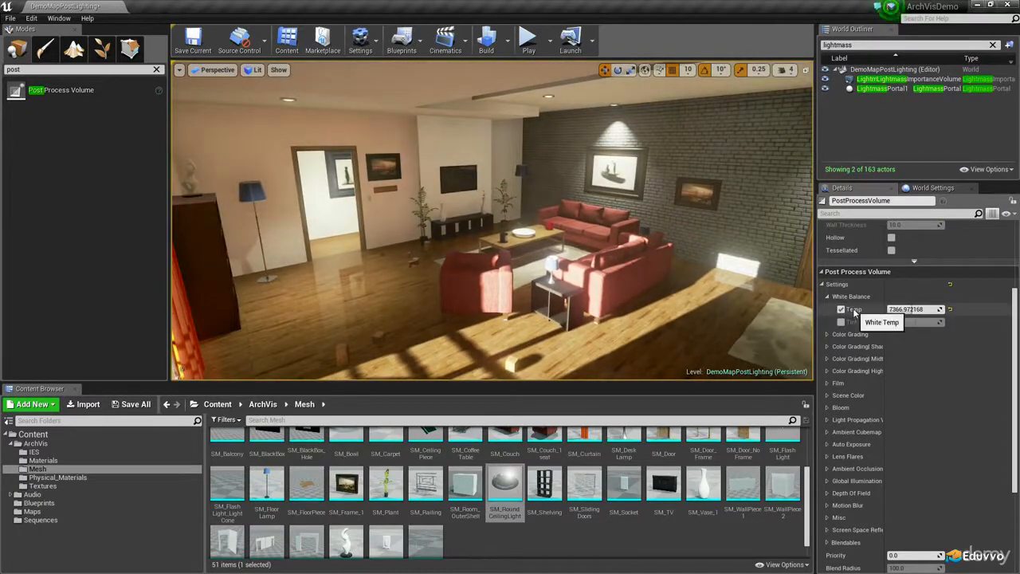
Try a White Balance Tint of about -0.21 and disable the tint override
mouse_move(917, 321)
mouse_down()
mouse_move(901, 322)
mouse_move(916, 322)
mouse_up()
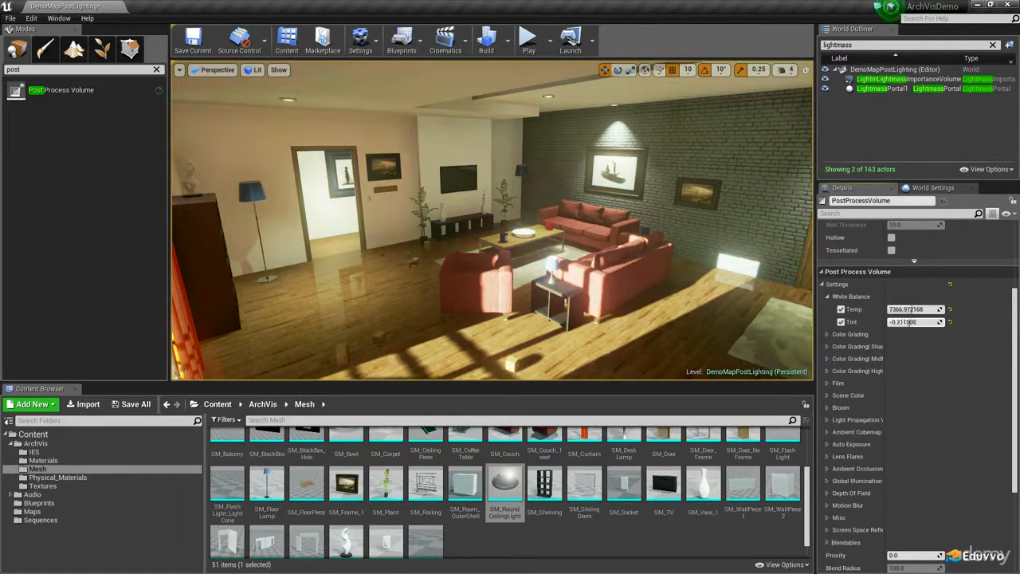
click(842, 322)
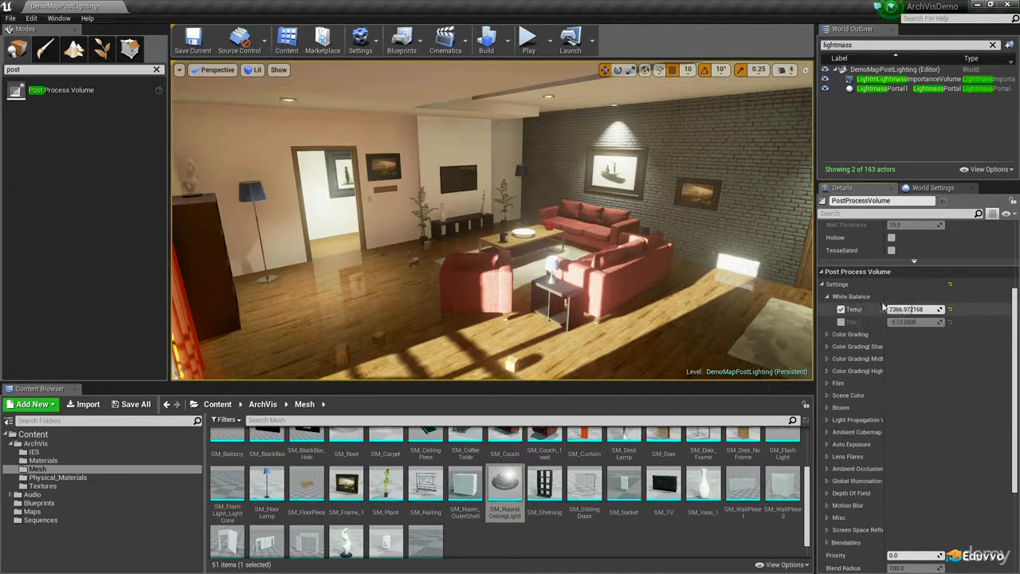
Enable Color Grading Saturation and set X to about 0.35, Y to about 0.31 and Z to about 0.51
scroll(877, 323, down, 3)
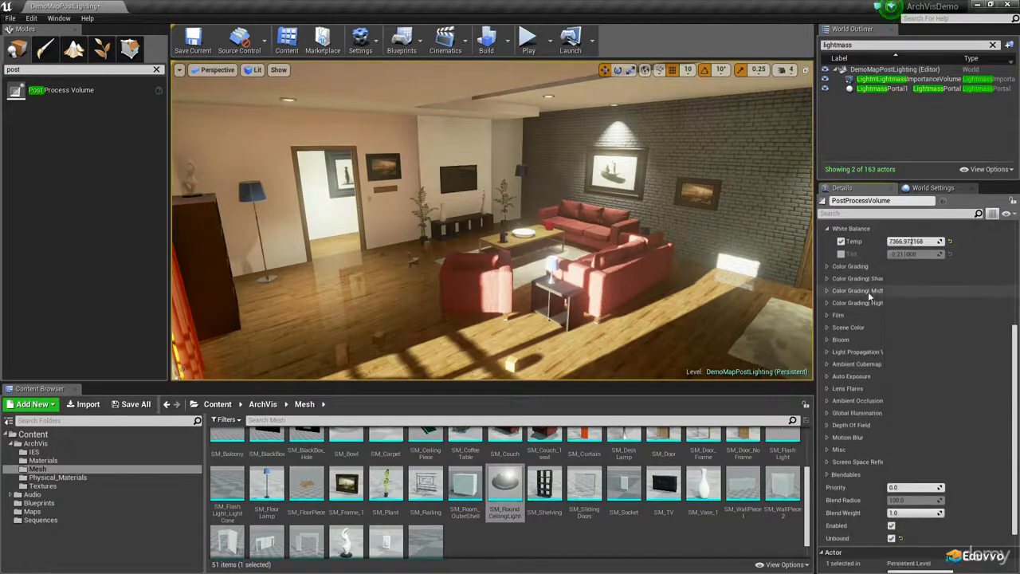
click(826, 267)
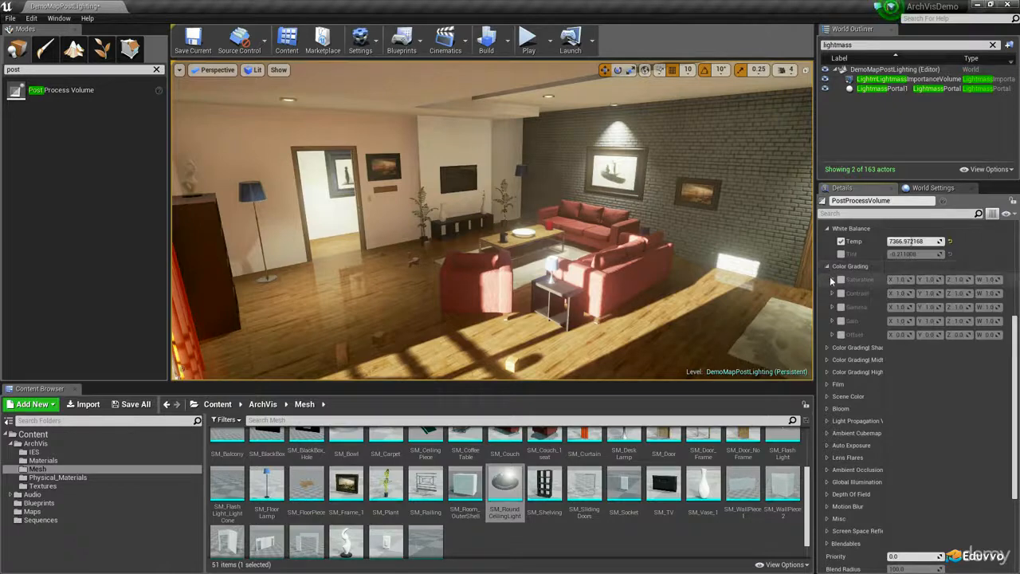
click(841, 280)
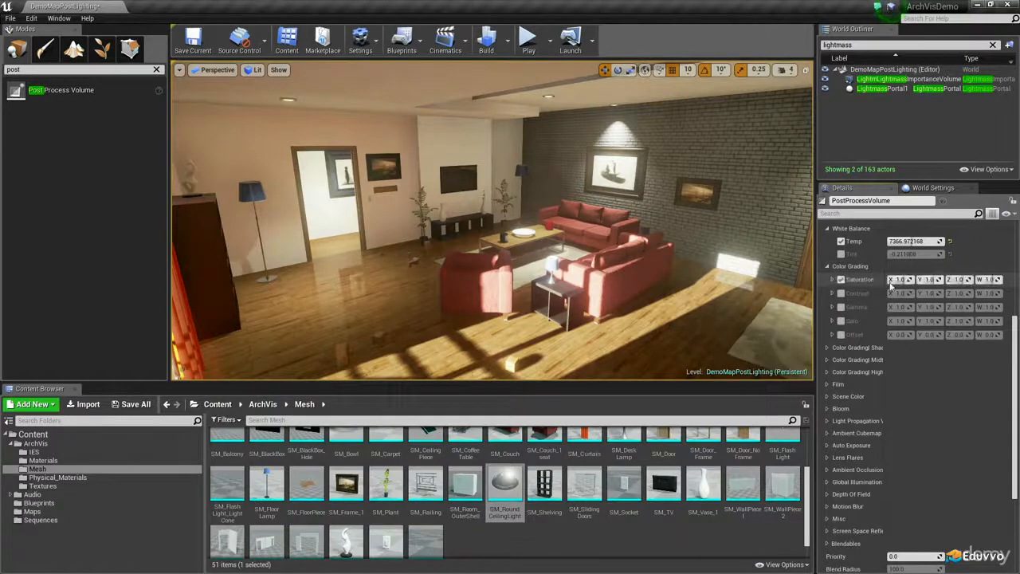
click(833, 279)
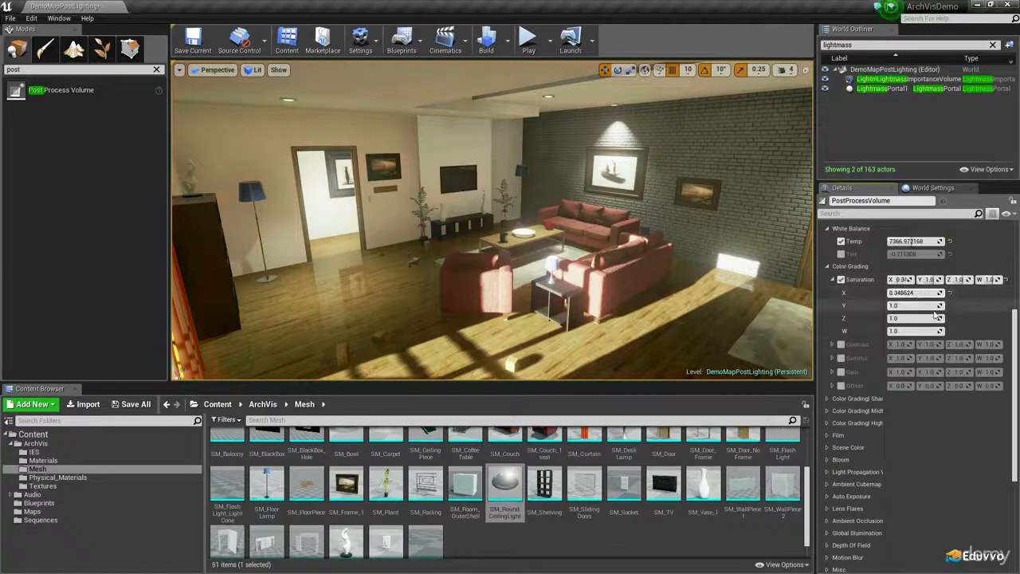
drag(919, 306, 909, 344)
Enable Color Grading Contrast and set X to 1.1 and Y to about 1.015
click(841, 344)
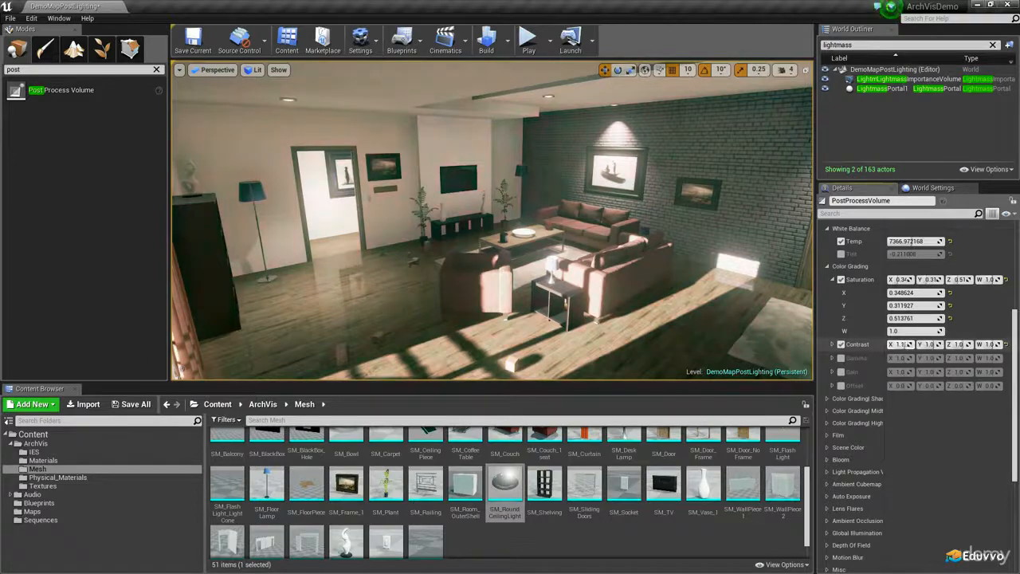
click(833, 345)
drag(912, 371, 916, 371)
right_drag(494, 231, 443, 231)
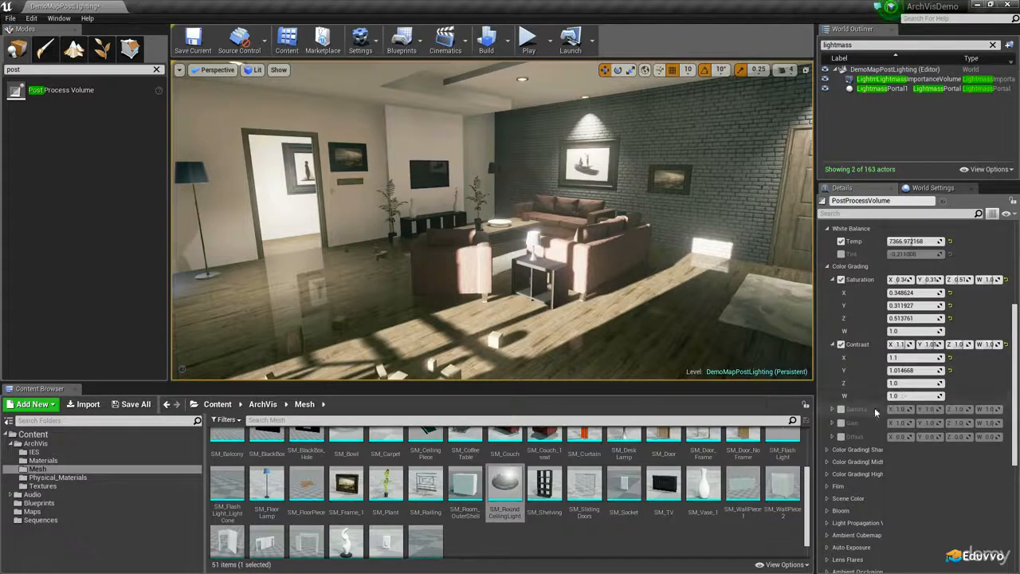
Disable the Color Grading Contrast and Saturation overrides and collapse the Color Grading group
right_drag(627, 339, 590, 335)
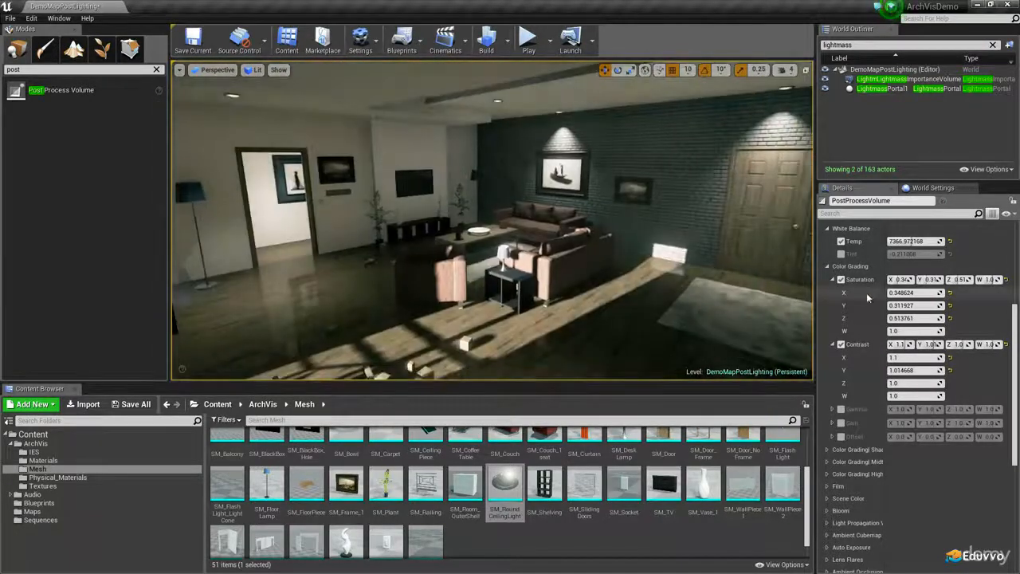
click(841, 345)
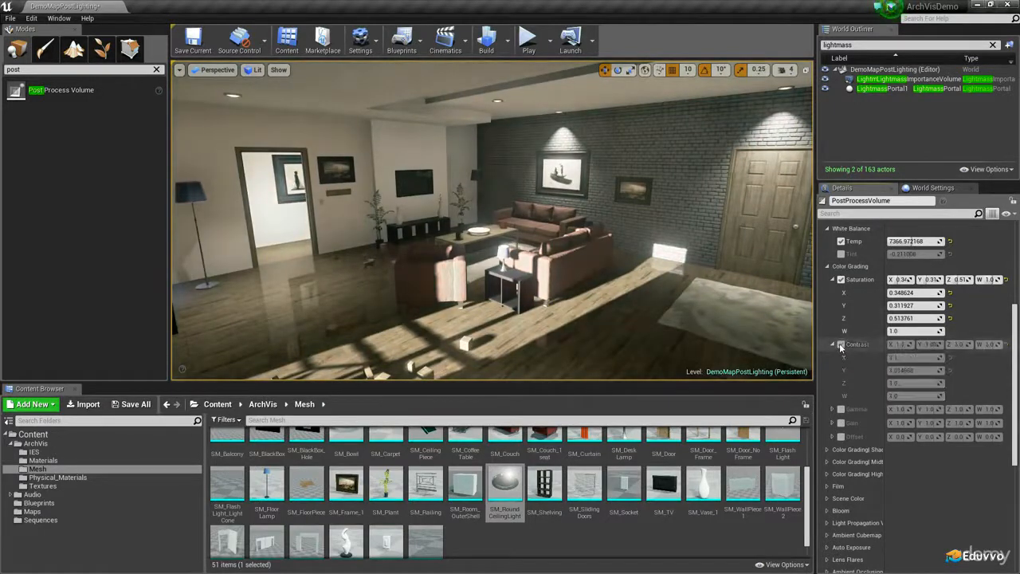
click(841, 279)
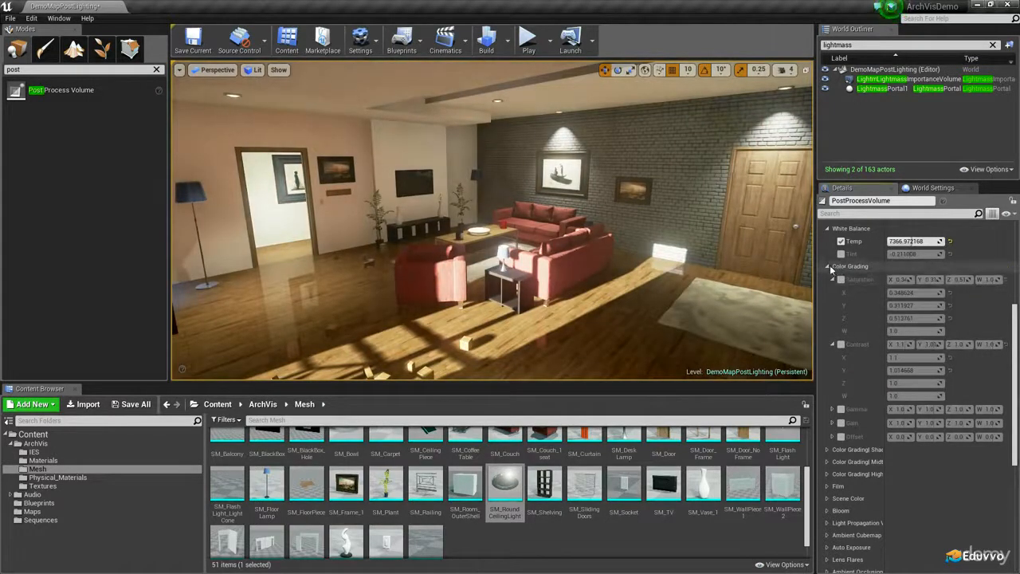
click(828, 266)
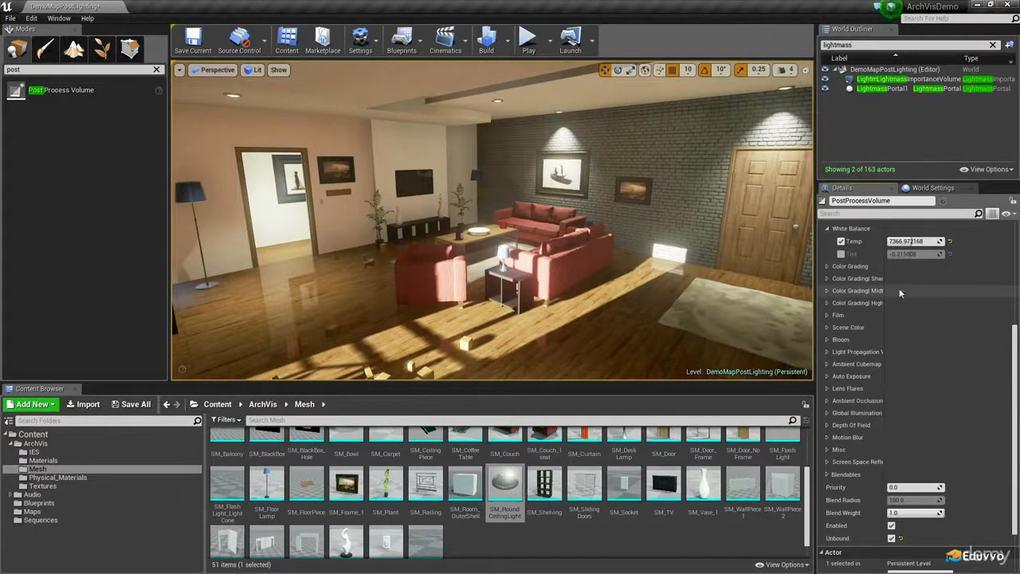
Enable the SaturationShadows override in Color Grading Shadows and widen the Details area so its X, Y, Z and W fields are readable
drag(885, 290, 918, 290)
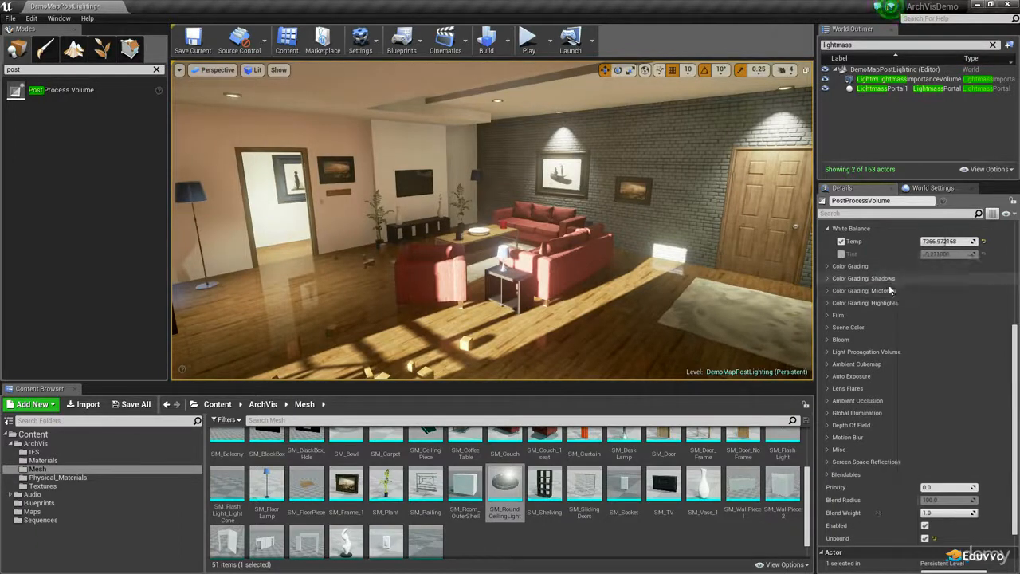
click(829, 279)
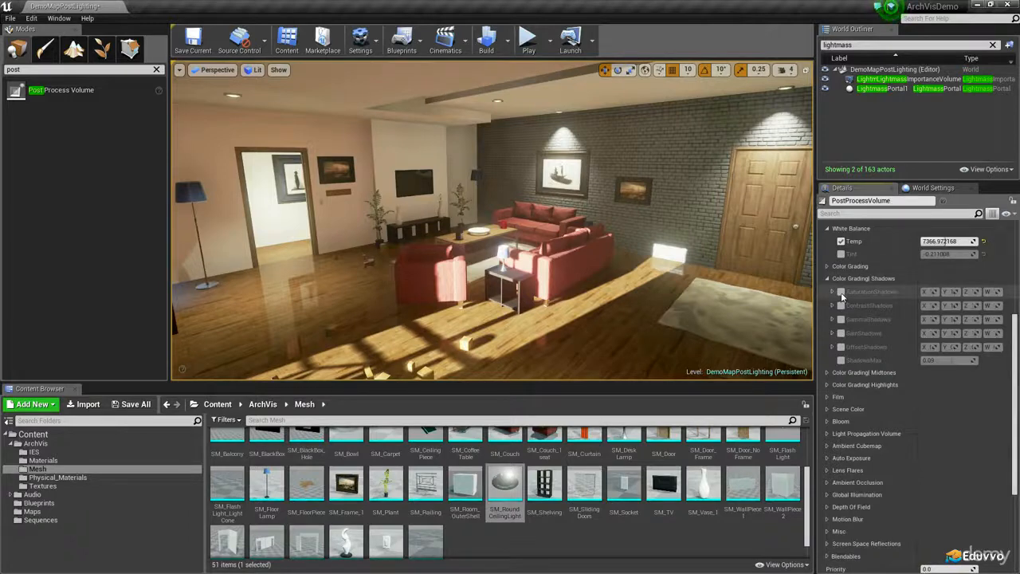
click(841, 292)
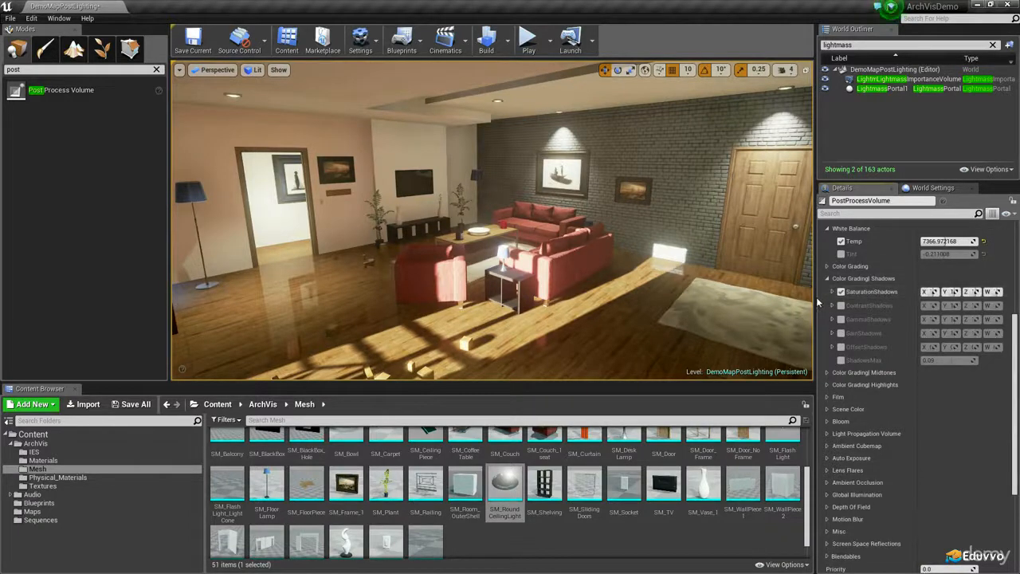
drag(787, 301, 735, 301)
drag(892, 294, 873, 295)
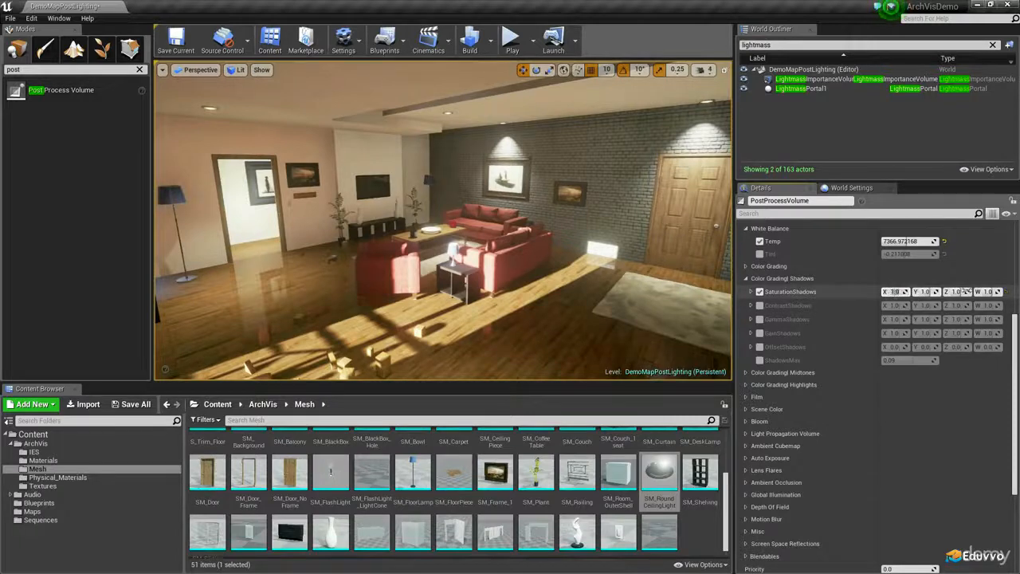
click(802, 279)
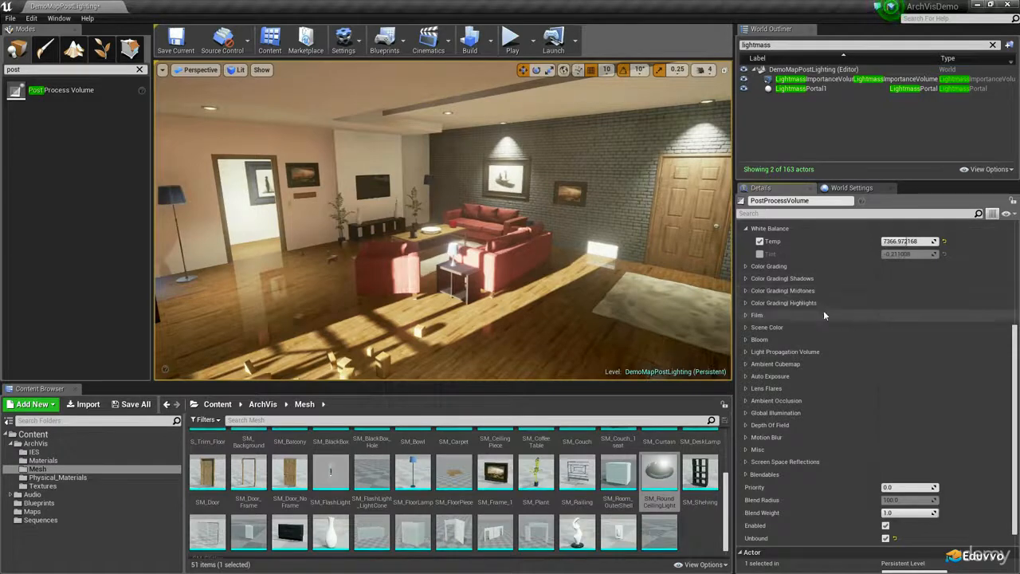
Look through the Film settings of the post process volume and collapse them again
scroll(811, 312, up, 2)
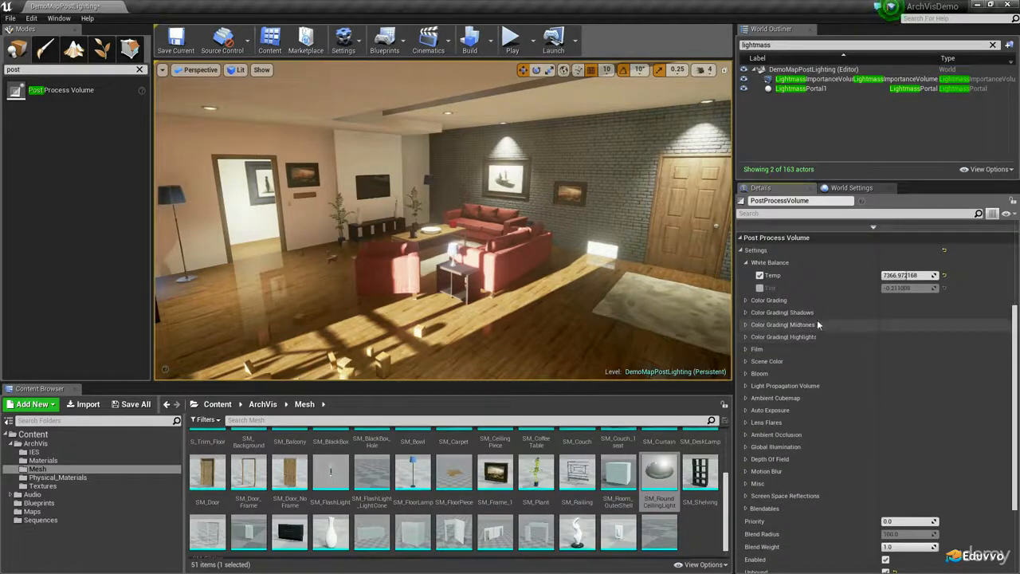
scroll(812, 334, down, 2)
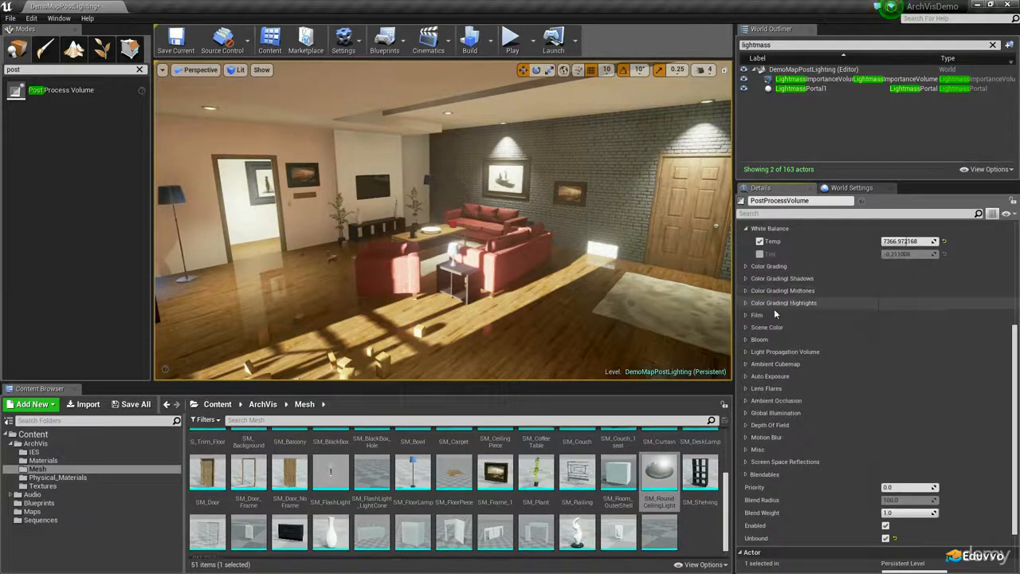
click(746, 316)
scroll(797, 267, down, 3)
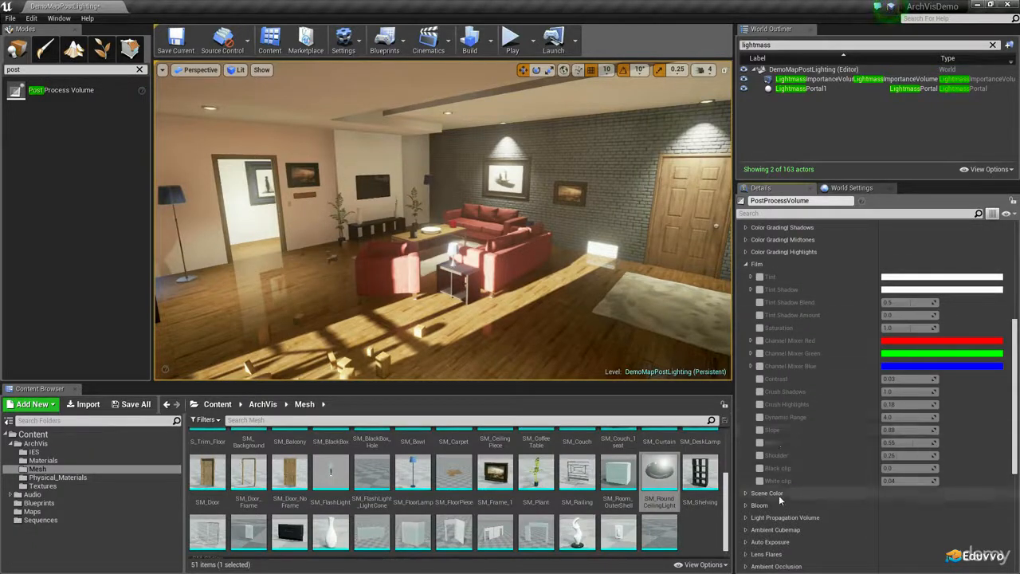
click(747, 264)
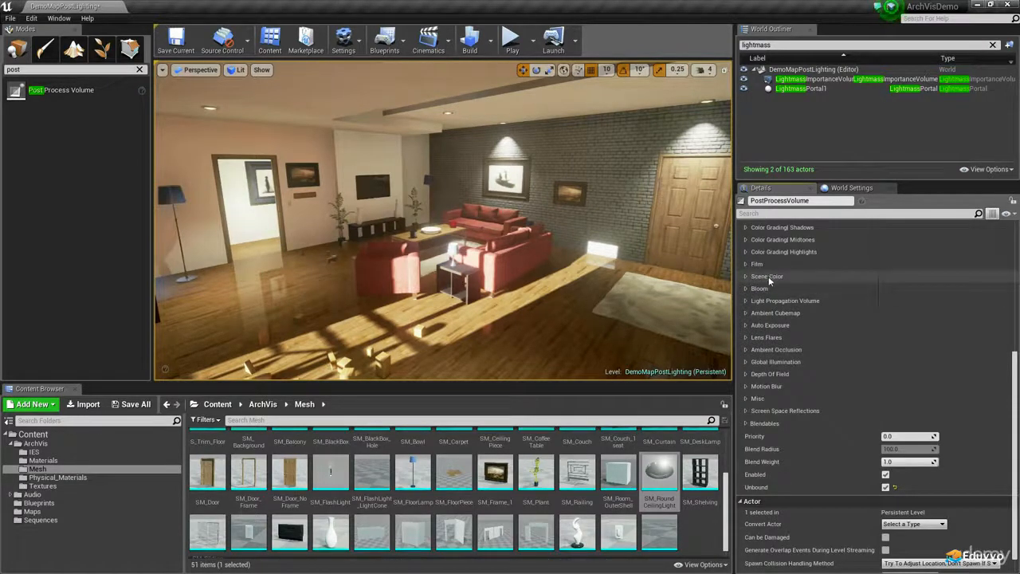
Enable the Bloom Intensity override and set it to 5
click(750, 288)
click(762, 301)
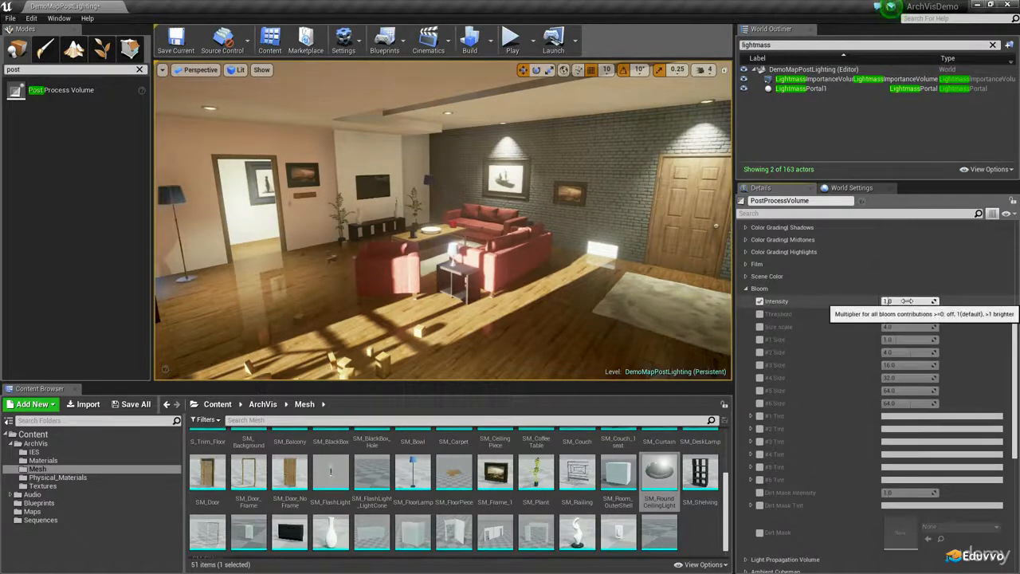
click(907, 300)
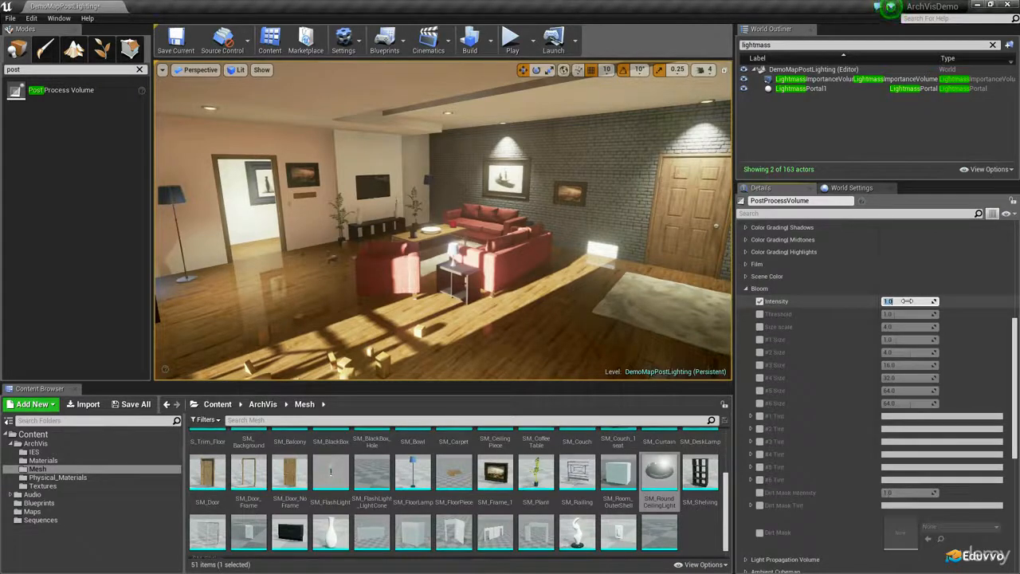
text(5)
key(Return)
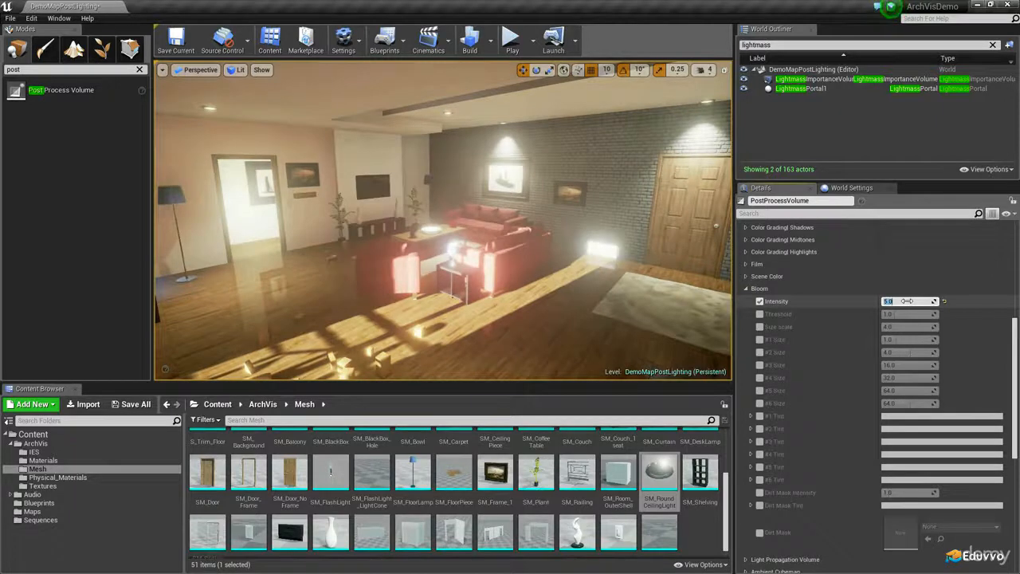
Compare Bloom Intensity values of 0 and 5 while viewing a round ceiling light
mouse_move(590, 276)
right_down()
mouse_move(565, 279)
mouse_move(557, 307)
mouse_move(590, 277)
right_up()
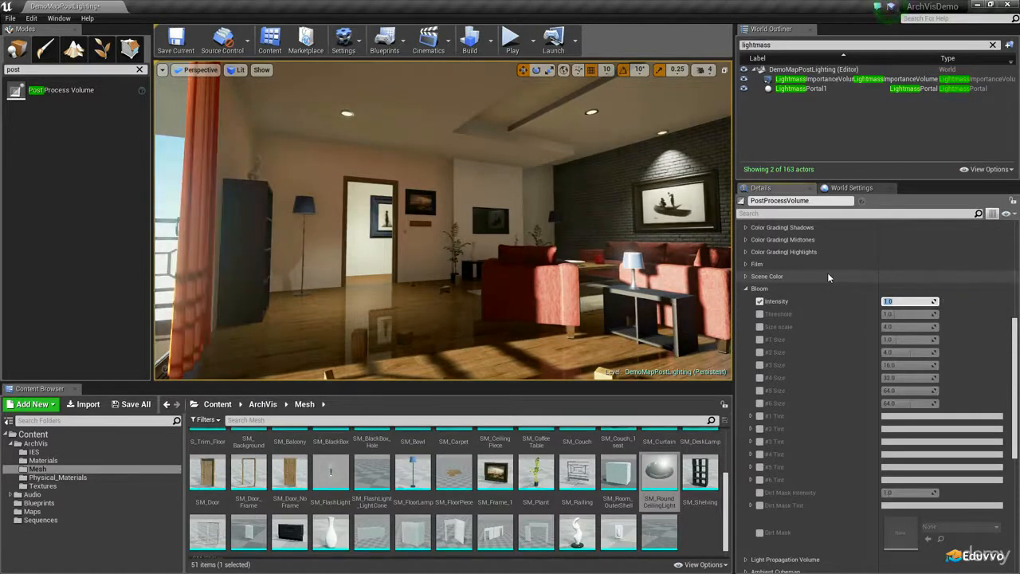
text(0)
key(Return)
right_drag(589, 263, 578, 198)
click(914, 302)
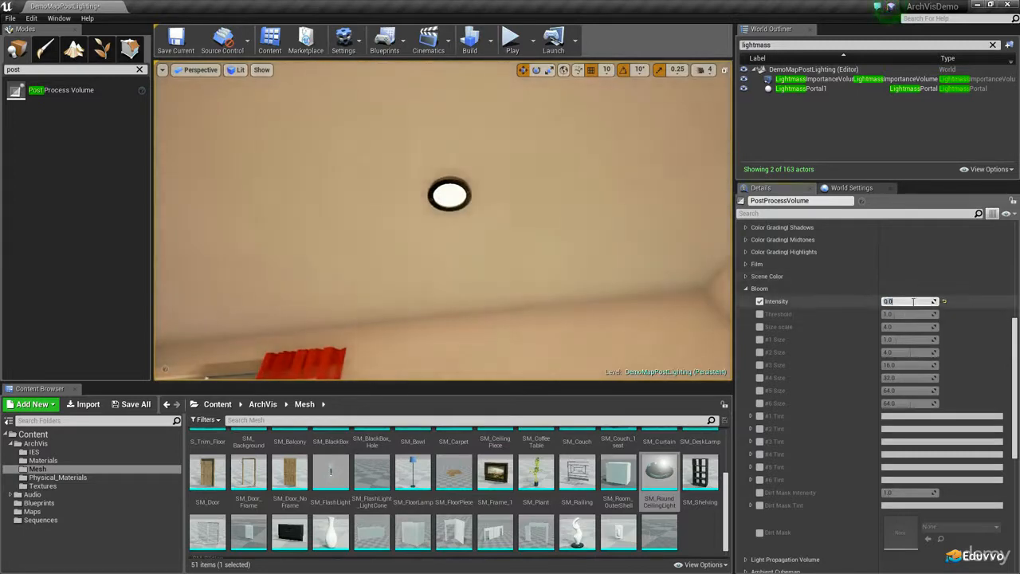
text(5)
key(Return)
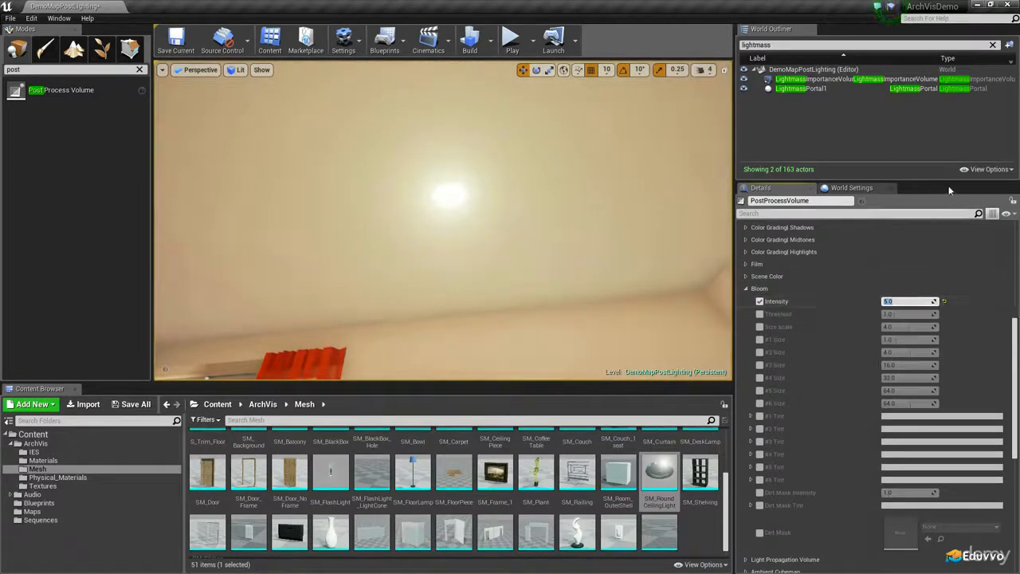
Try Bloom Intensity values of 1.25 and 2 with the whole living room in view
right_drag(507, 300, 502, 359)
right_drag(379, 243, 431, 220)
click(908, 303)
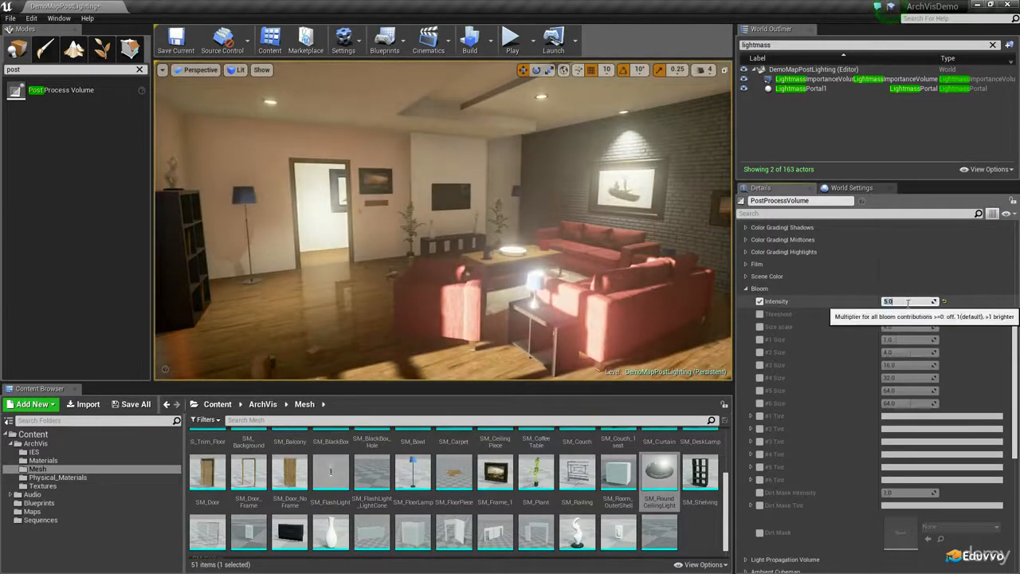
text(1)
key(Return)
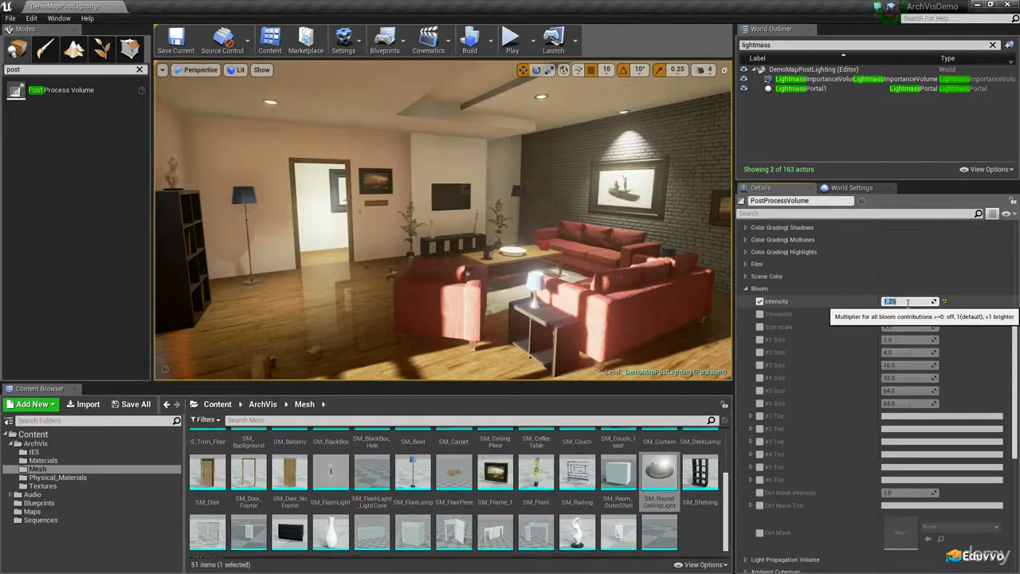
text(2)
key(Return)
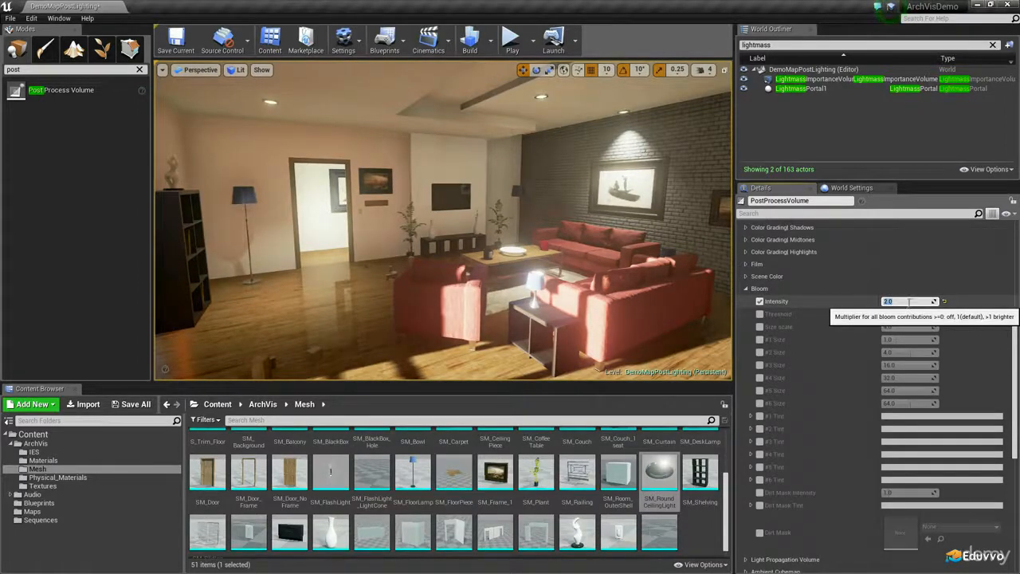
Enable the Bloom Threshold override and set it to 2
click(760, 314)
click(899, 314)
text(2)
key(Return)
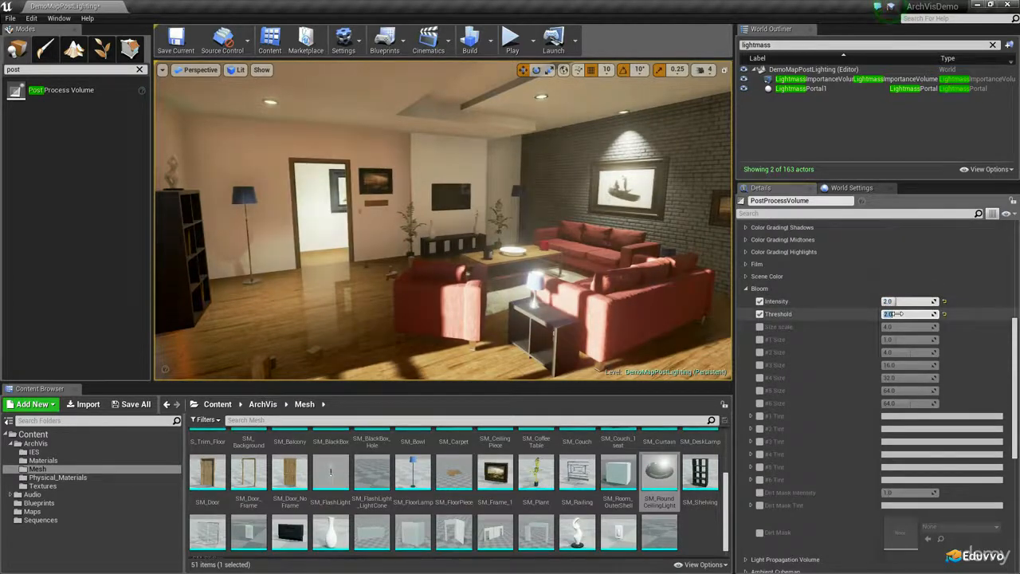
Try Bloom Threshold values of 1.1, 5, 50, 1000 and 100 while viewing the table lamp up close
right_drag(599, 274, 530, 310)
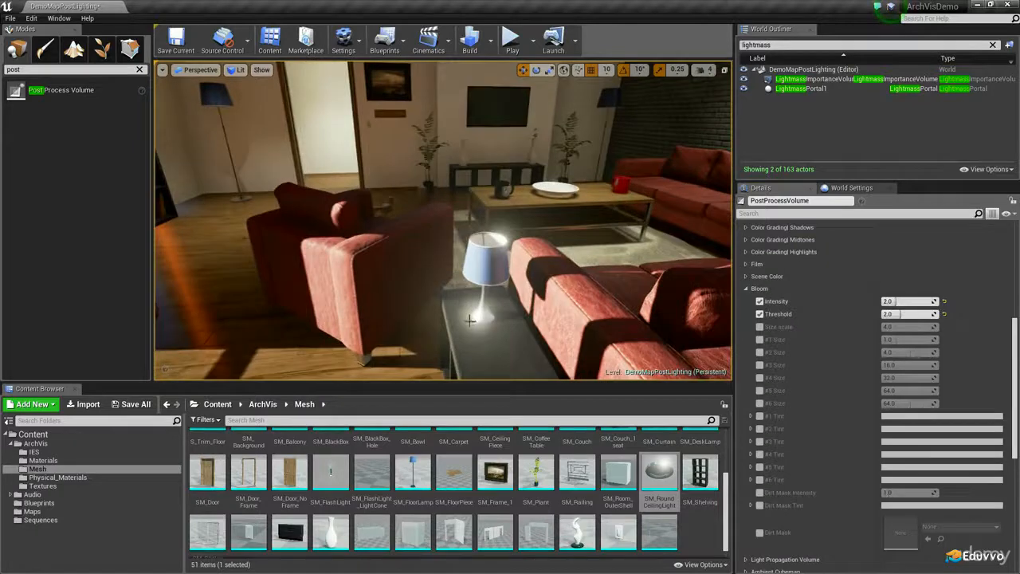
click(904, 315)
text(1)
key(Return)
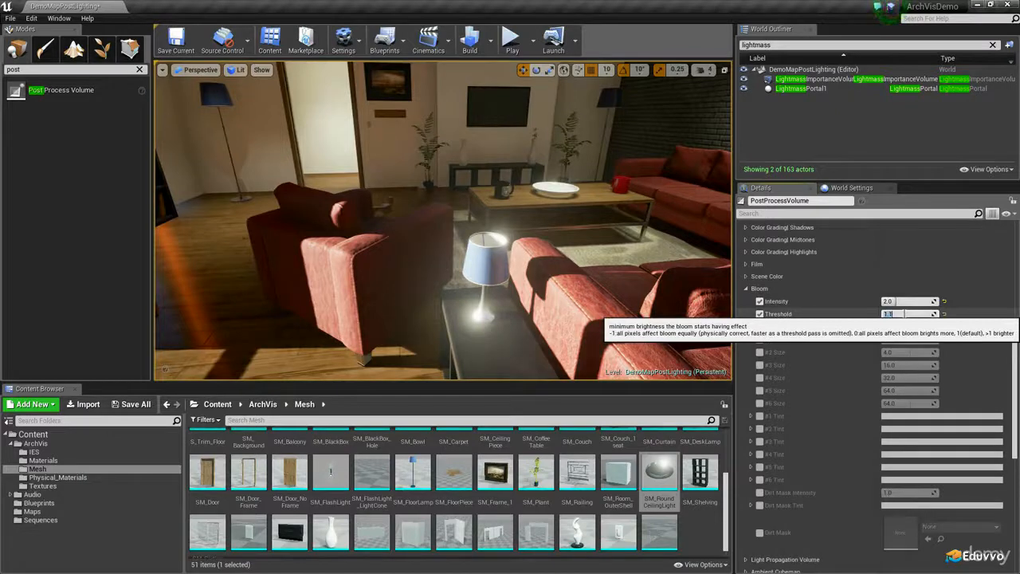
text(5)
key(Return)
text(50)
key(Return)
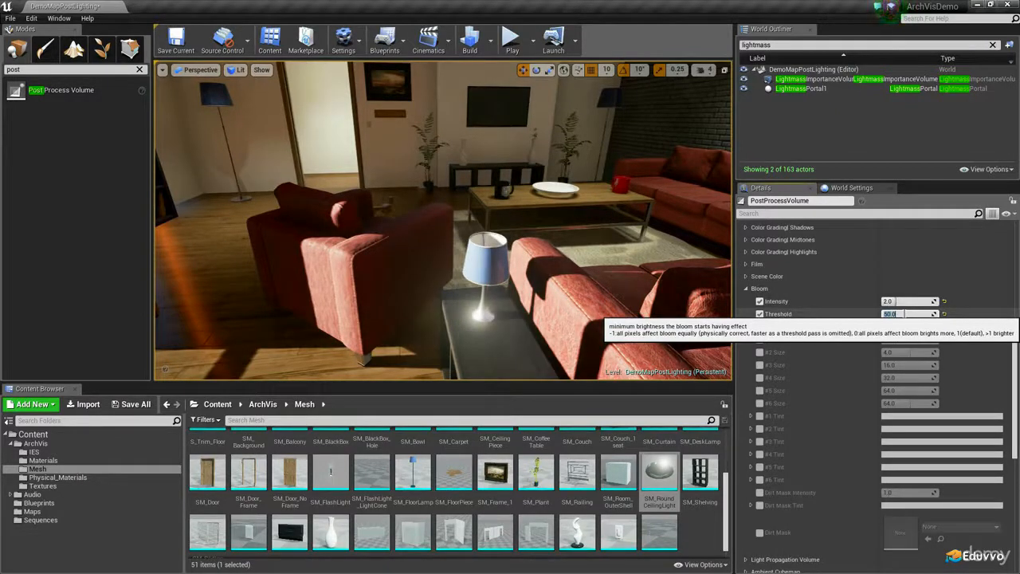
text(1000)
key(Return)
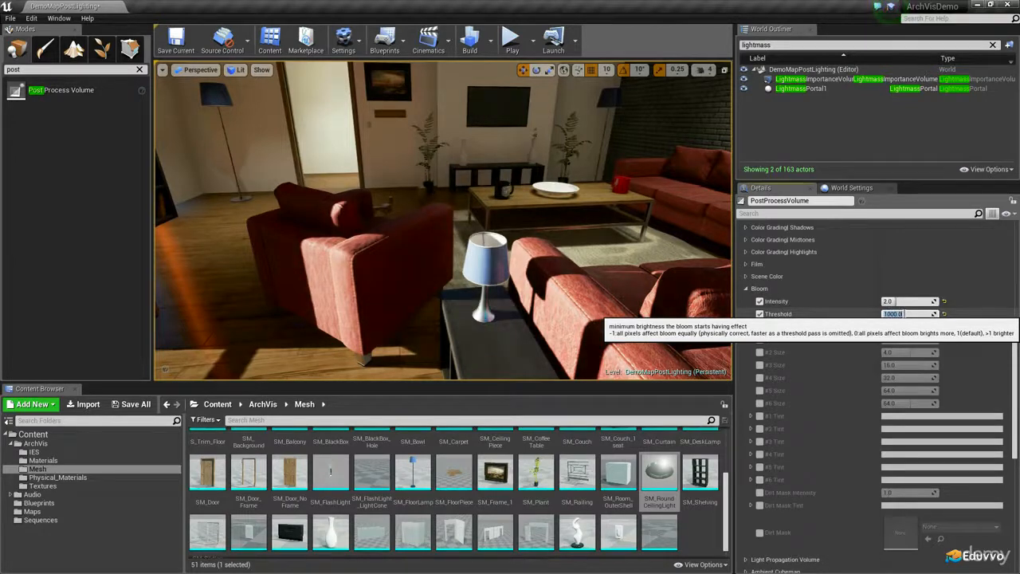
text(100)
key(Return)
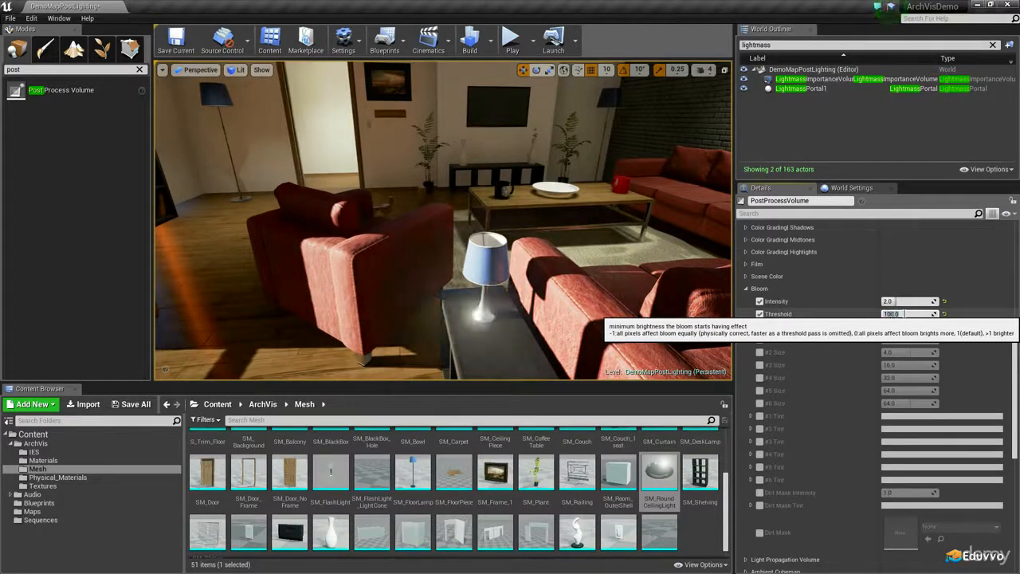
Lower the Bloom Threshold to 1 and set it to 2 while viewing the sofas and side table
right_drag(345, 192, 567, 258)
key(w)
key(s)
click(909, 314)
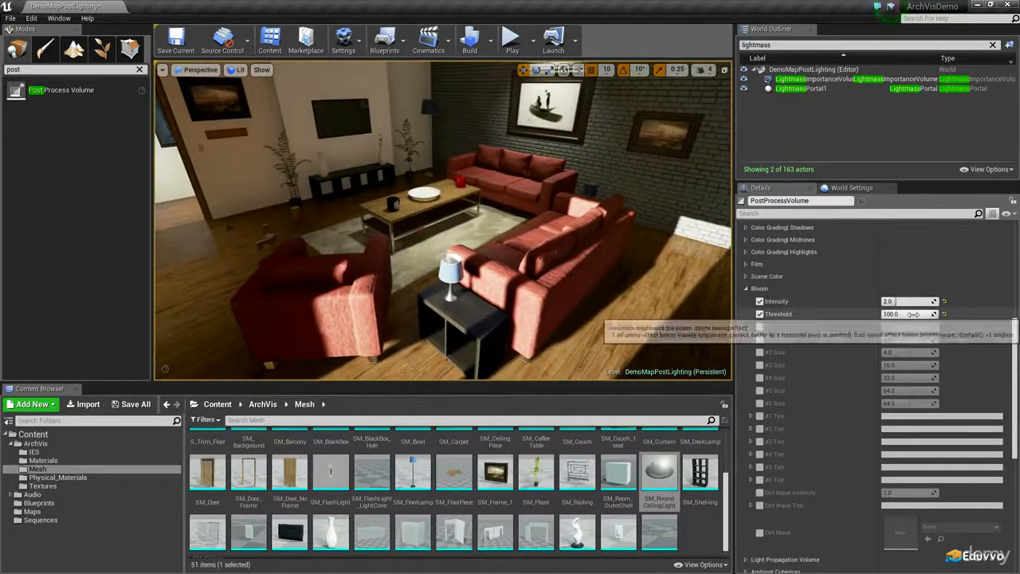
text(5)
key(Return)
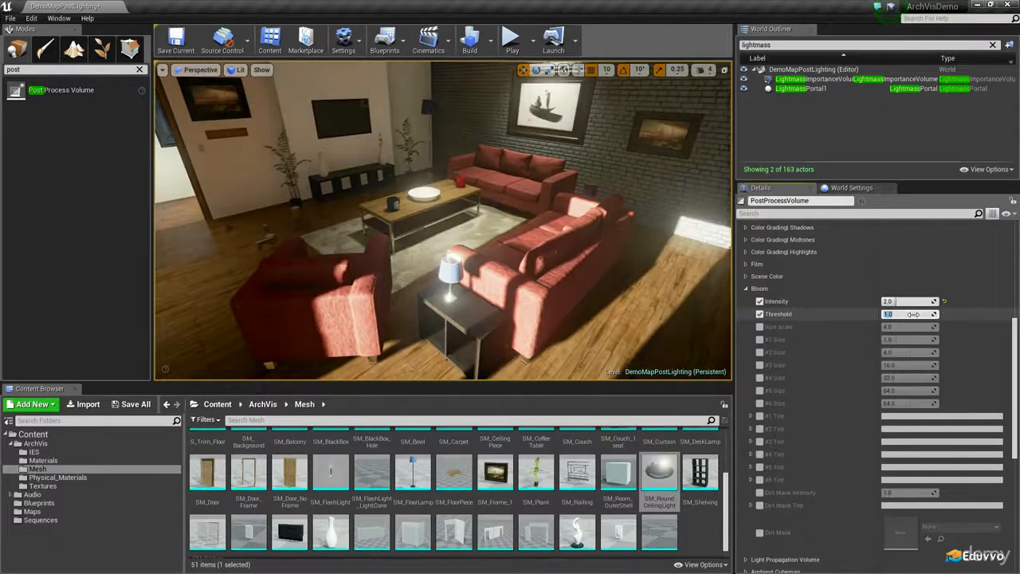
text(2)
key(Return)
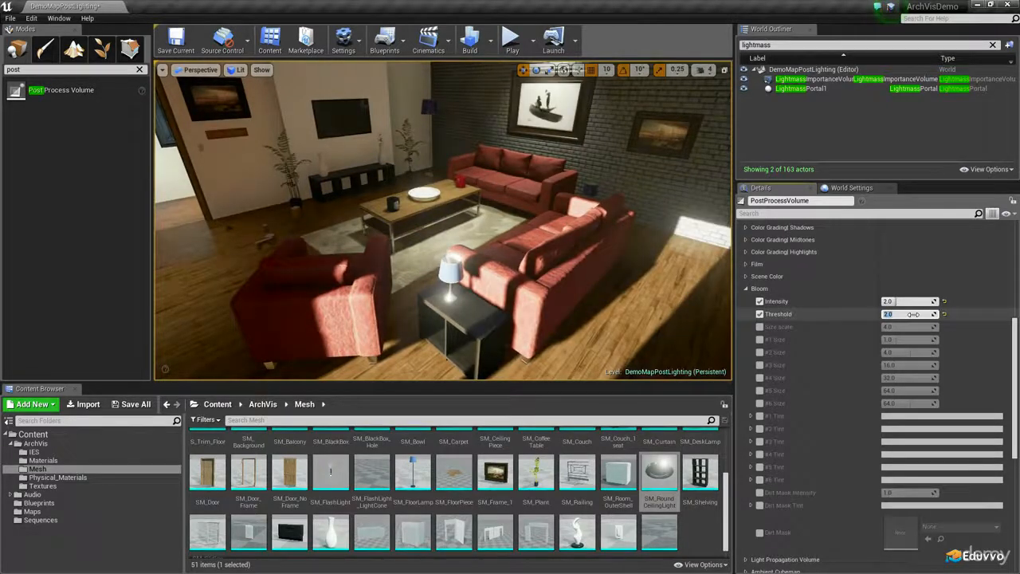
text(2)
key(Return)
Try Bloom Intensity values of 4, 1 and 2, and settle on 1.5
right_drag(488, 308, 456, 307)
click(914, 301)
text(4)
key(Return)
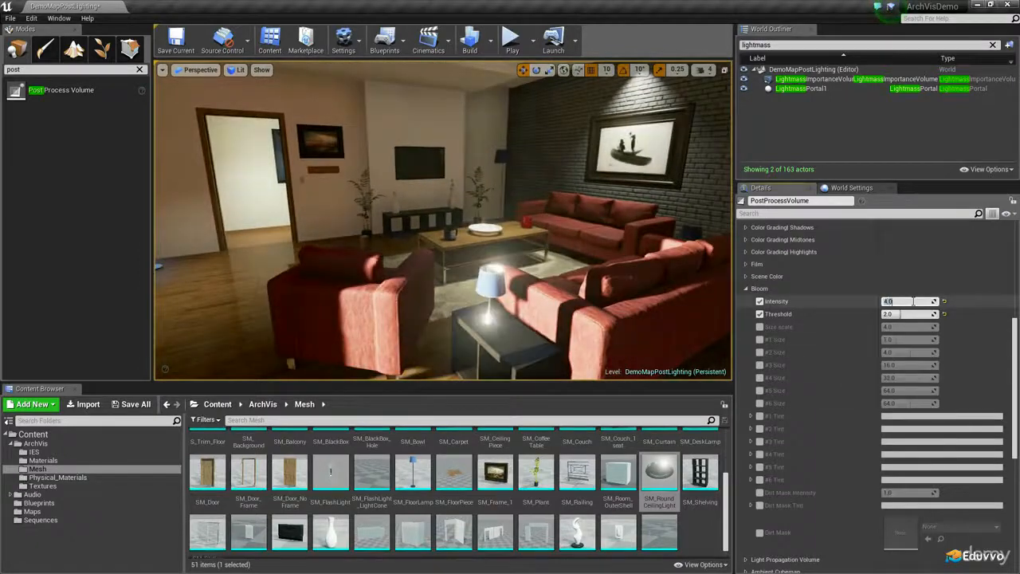
text(1)
key(Return)
text(2)
key(Return)
text(1)
key(Return)
text(1.5)
key(Return)
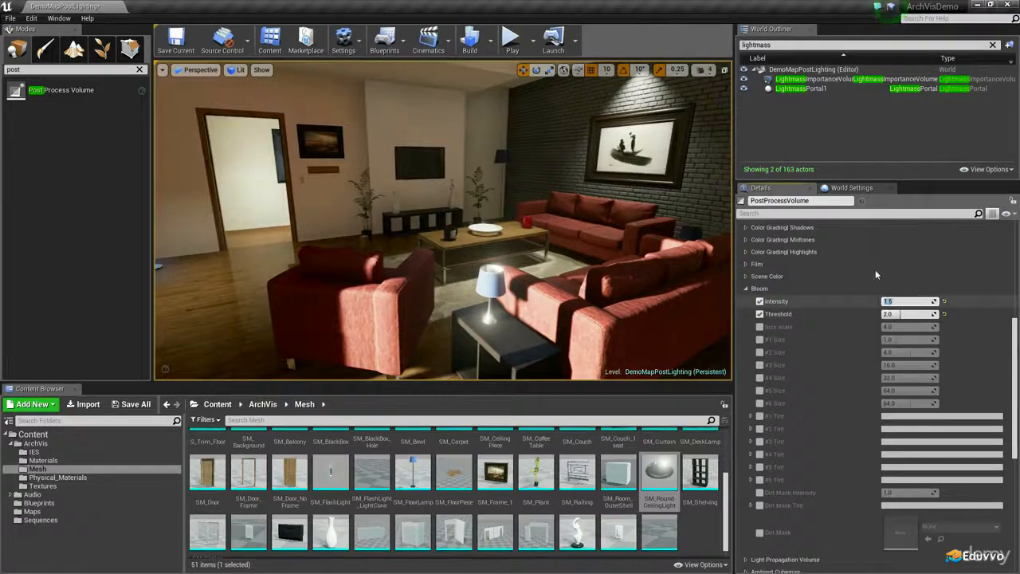
Set the Bloom Threshold to 1.5 and check the effect around the balcony window and living room
key(s)
right_drag(630, 267, 499, 219)
click(898, 314)
text(1.5)
key(Return)
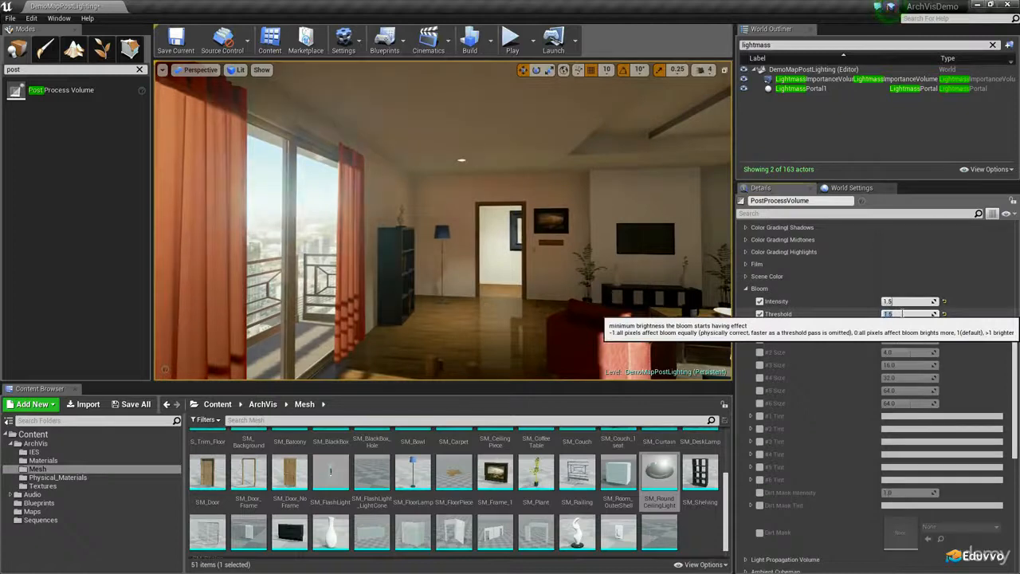
text(1.25)
key(Return)
right_drag(616, 321, 706, 327)
right_drag(431, 351, 465, 367)
right_drag(450, 263, 471, 275)
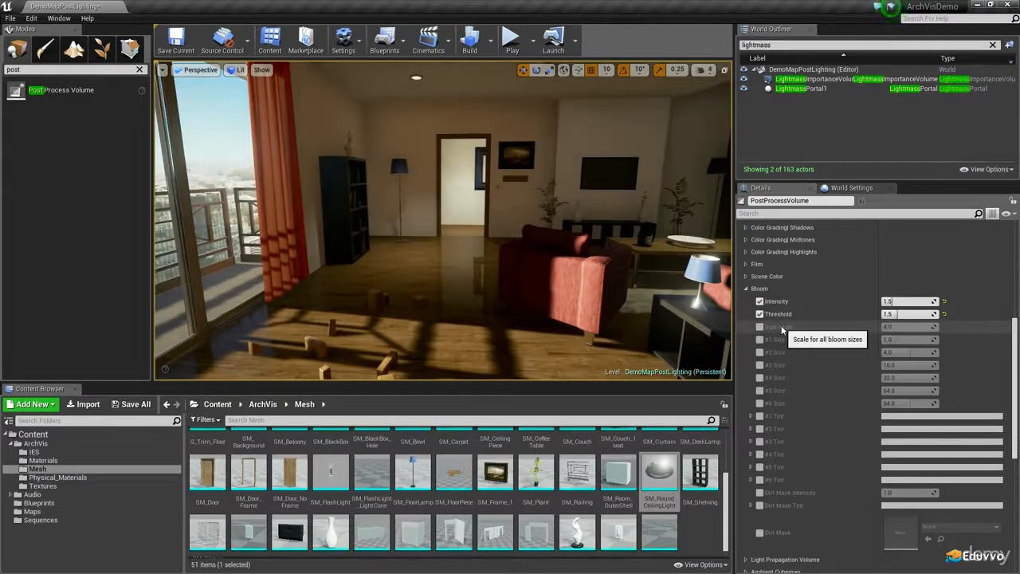
Raise the Bloom Intensity to 5 and lower the Bloom Threshold to 1
click(897, 302)
text(5)
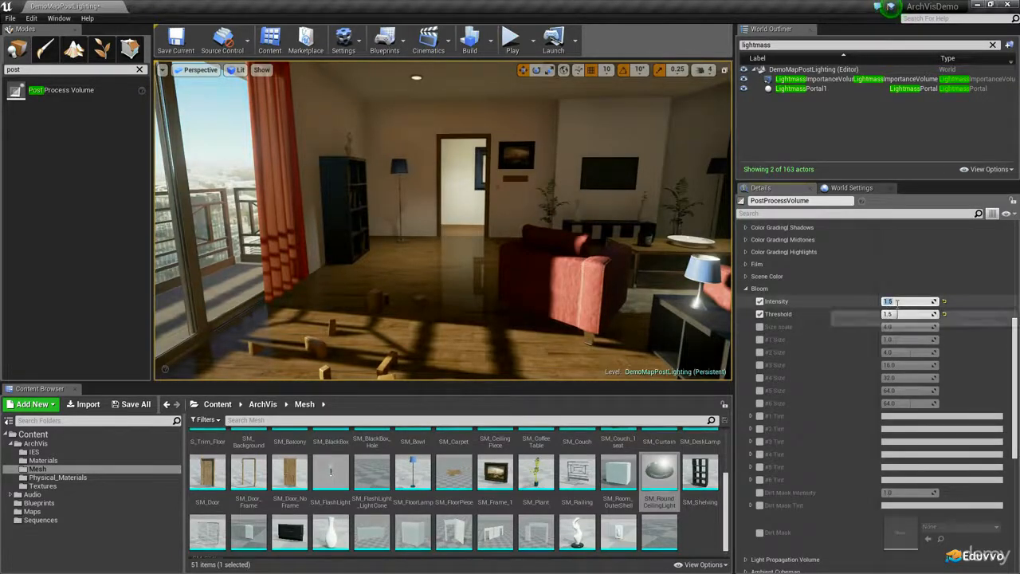
key(Return)
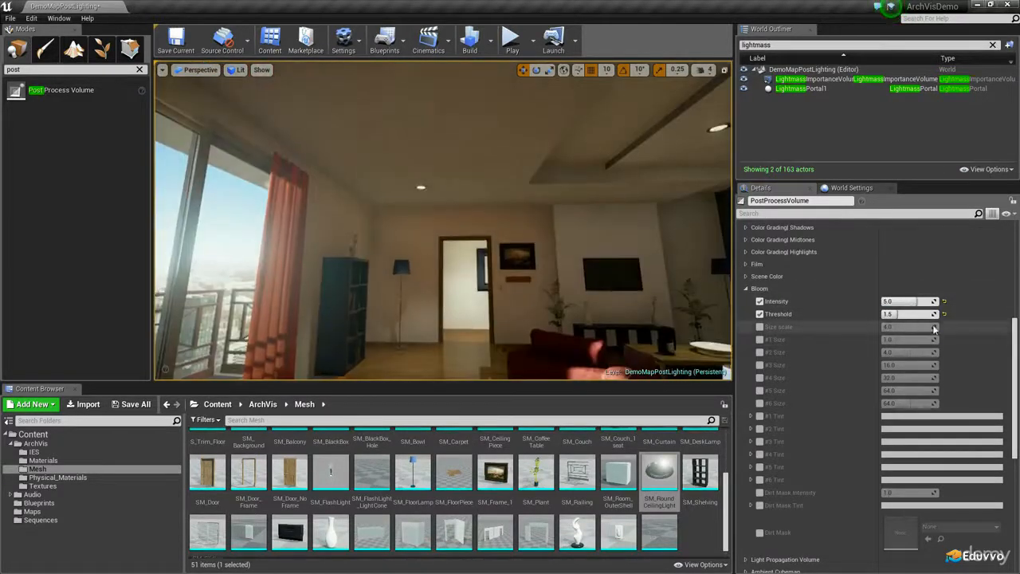
text(1)
key(Return)
Enable the bloom Size scale override and reduce it to about 0.59 while viewing the balcony window
key(w)
right_drag(606, 263, 488, 287)
key(s)
click(760, 326)
drag(901, 327, 878, 327)
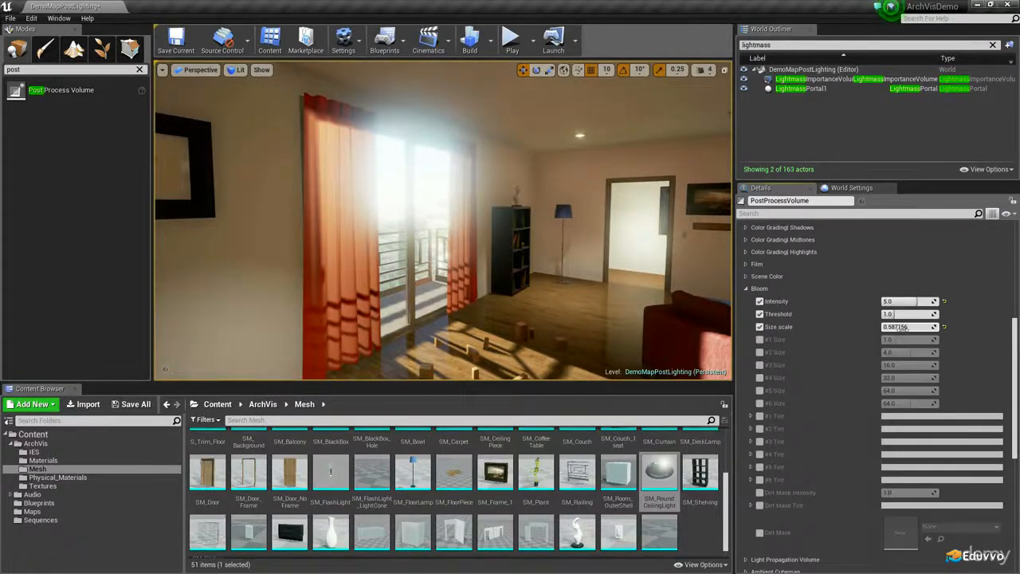
Try bloom Size scale values of 3, the default, 1 and 2 while viewing the glow of the ceiling light
right_drag(481, 175, 525, 84)
key(w)
key(s)
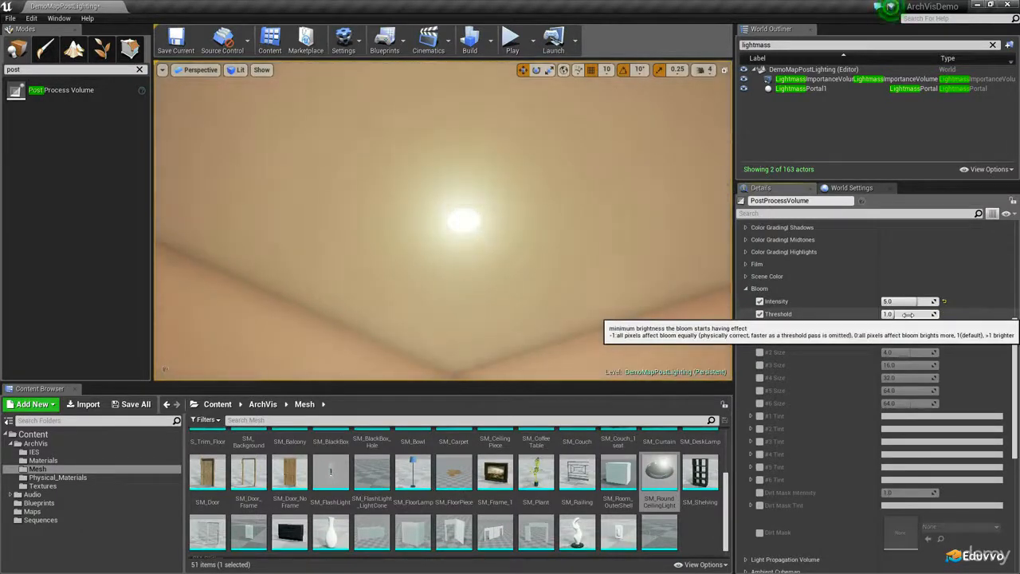
click(897, 327)
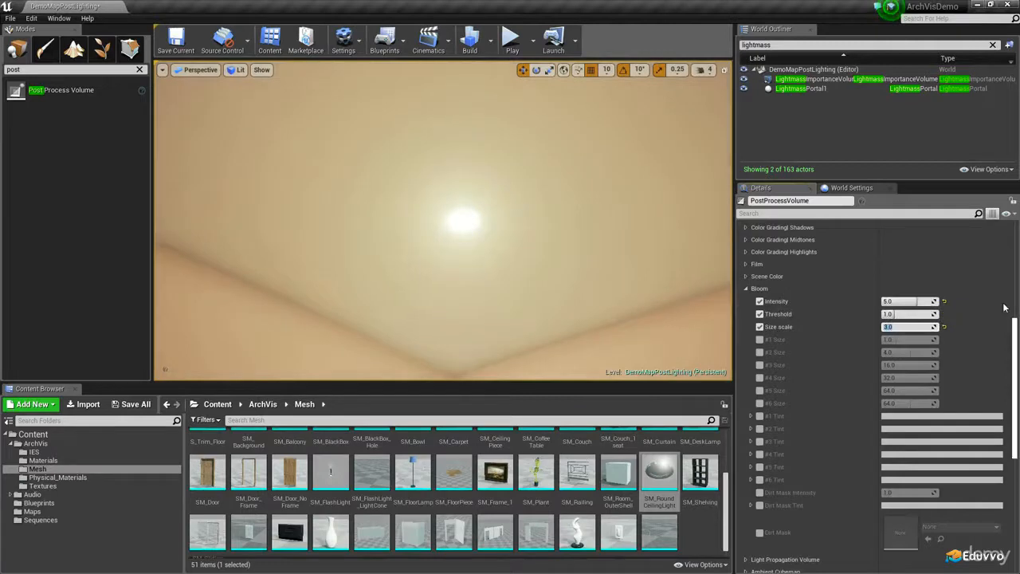
click(945, 328)
click(921, 329)
text(1)
key(Return)
text(2)
key(Return)
Try Bloom Intensity values of 1 and 2, and set it to 1.5 while viewing the sofa area
right_drag(629, 279, 619, 241)
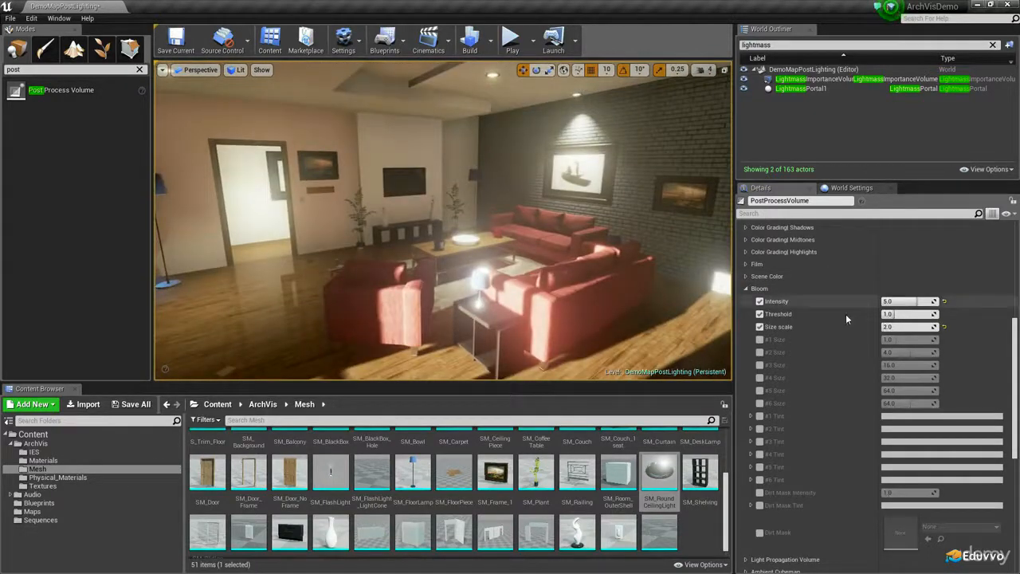
click(911, 303)
text(1)
key(Return)
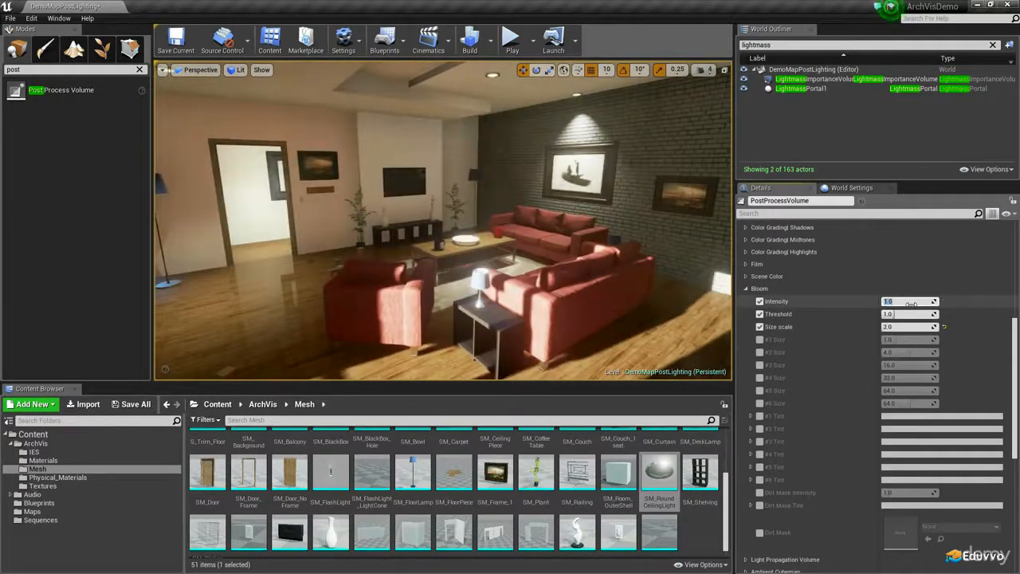
text(2)
key(Return)
text(1.5)
key(Return)
Try a Bloom Threshold of 2, check the curtains and balcony window, and set the Threshold to 1.5
key(Tab)
text(2)
key(Return)
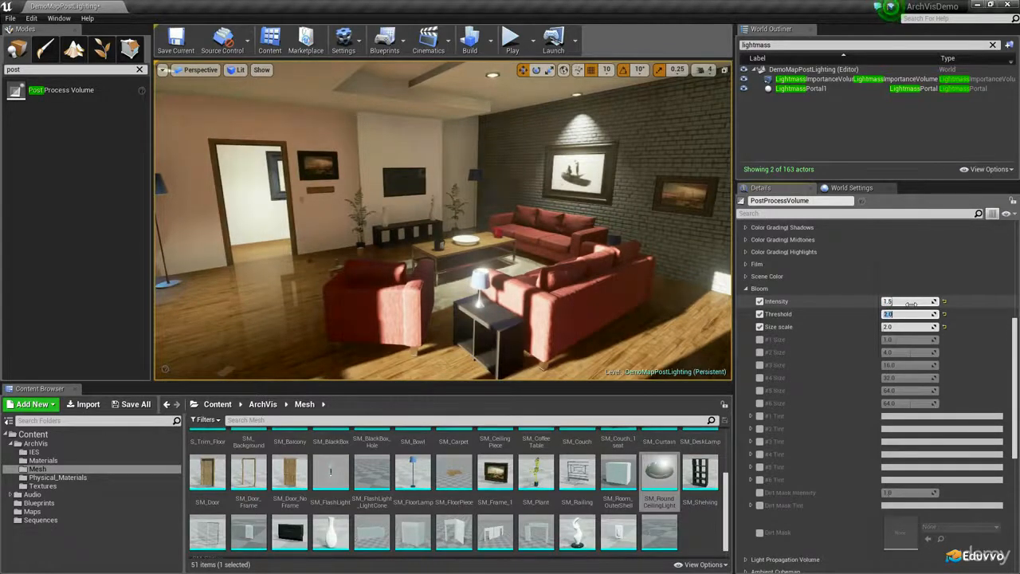
right_drag(693, 244, 542, 219)
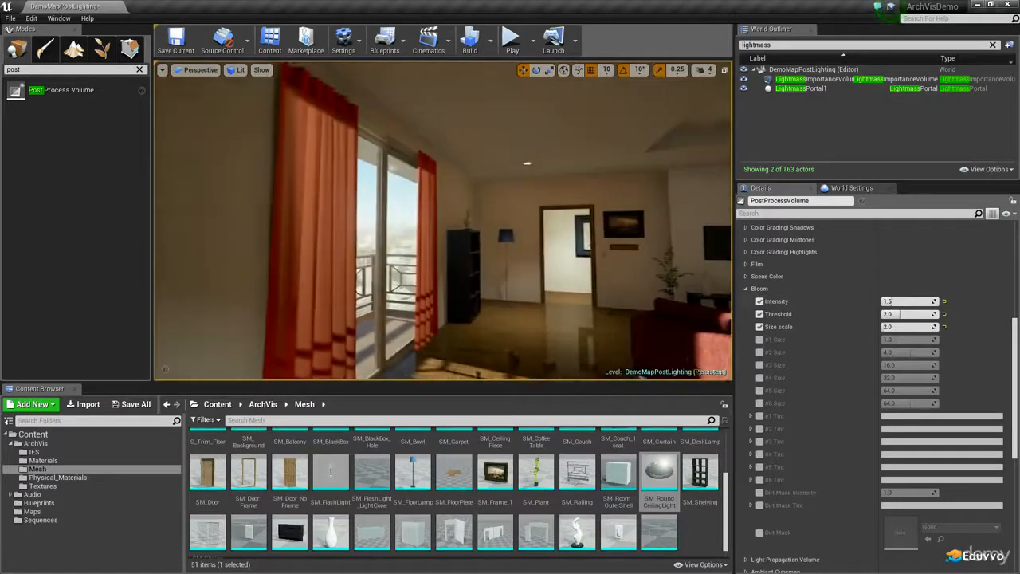
click(906, 314)
text(1.5)
key(Return)
Try bloom Size scale values of 5, 2, 1 and 1.5 at the balcony window, and settle on 4
right_drag(630, 239, 575, 236)
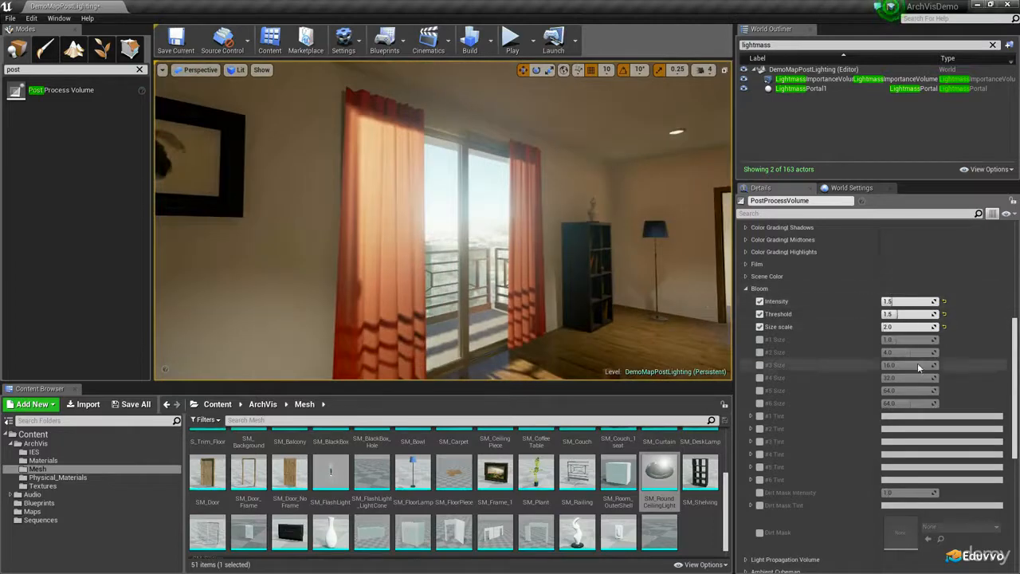
drag(909, 327, 933, 327)
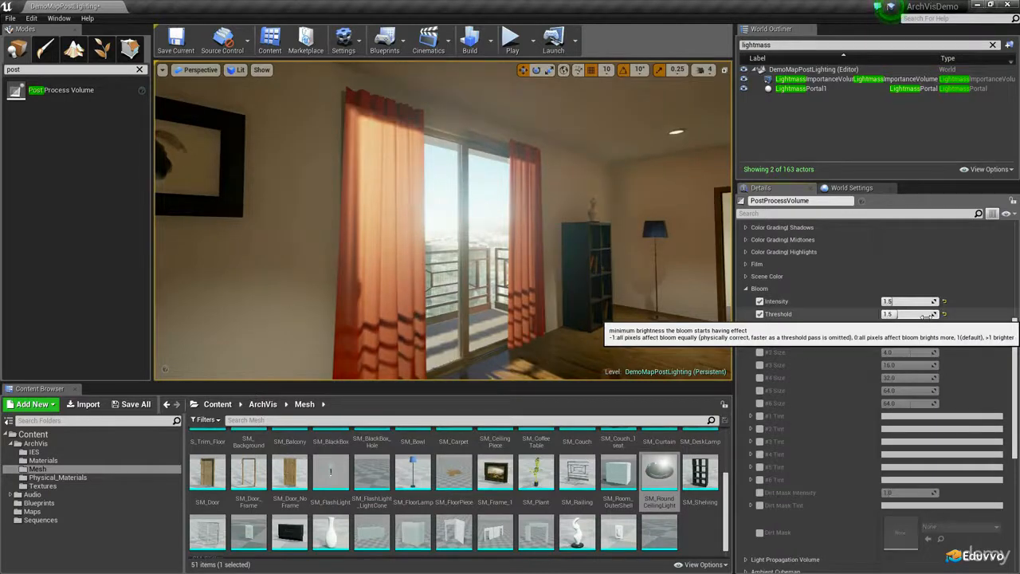
text(5)
key(Return)
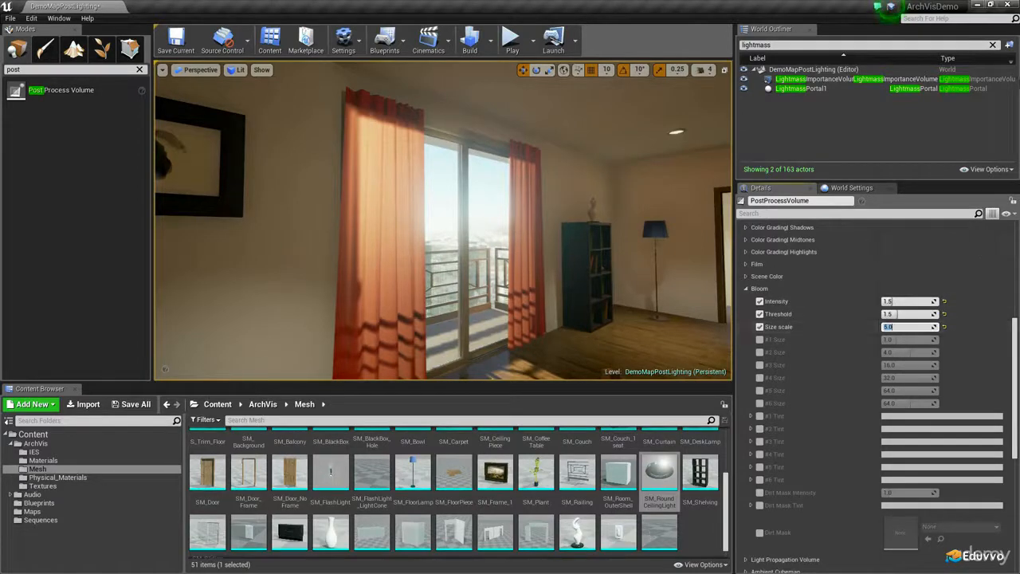
text(2)
key(Return)
text(1)
key(Return)
text(1.5)
key(Return)
text(4)
key(Return)
mouse_move(603, 176)
right_down()
mouse_move(805, 227)
mouse_move(603, 176)
right_up()
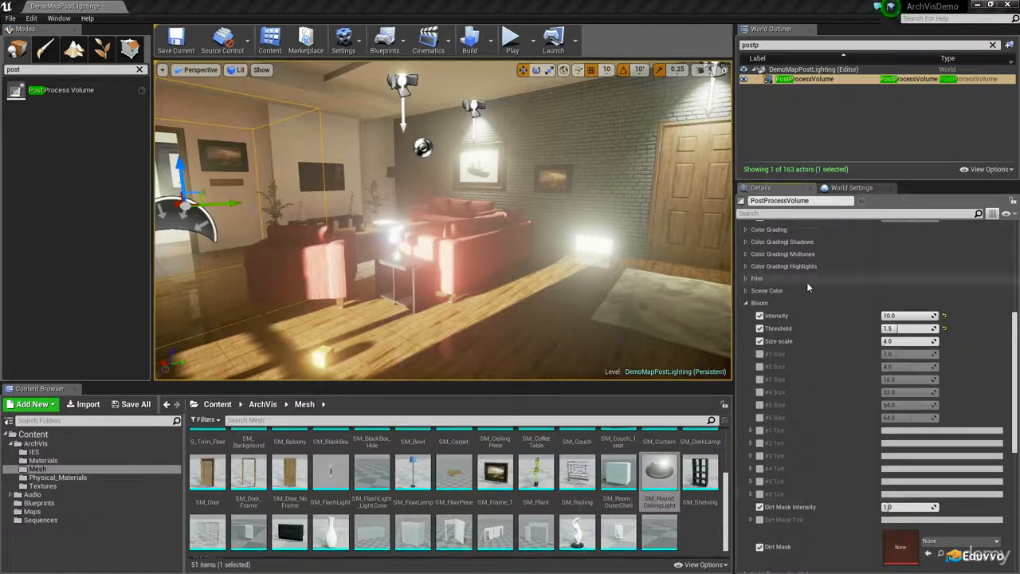
Raise the Bloom Intensity to 15 while viewing the sofas and the brick wall
click(916, 315)
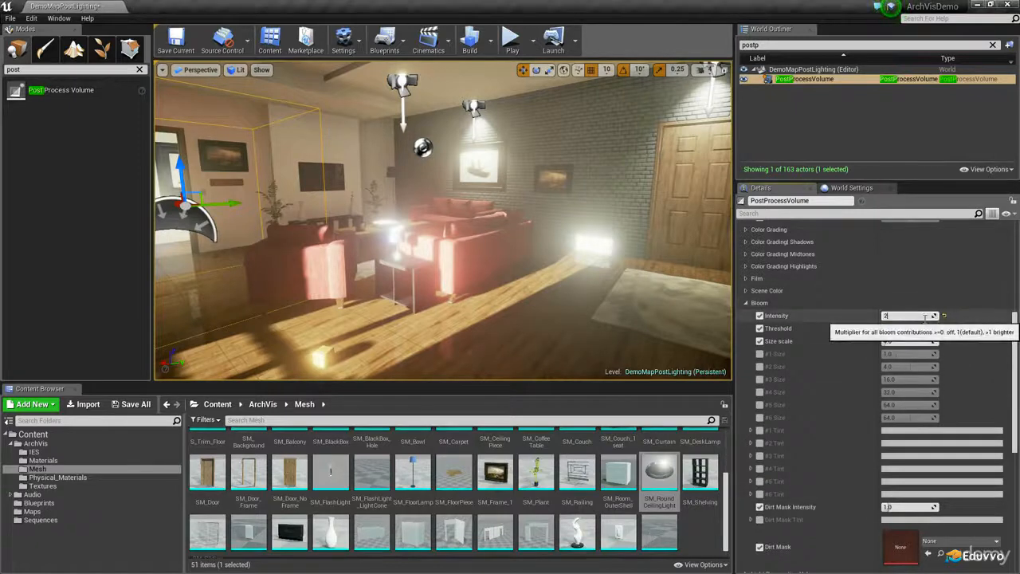
key(Return)
text(16)
key(Return)
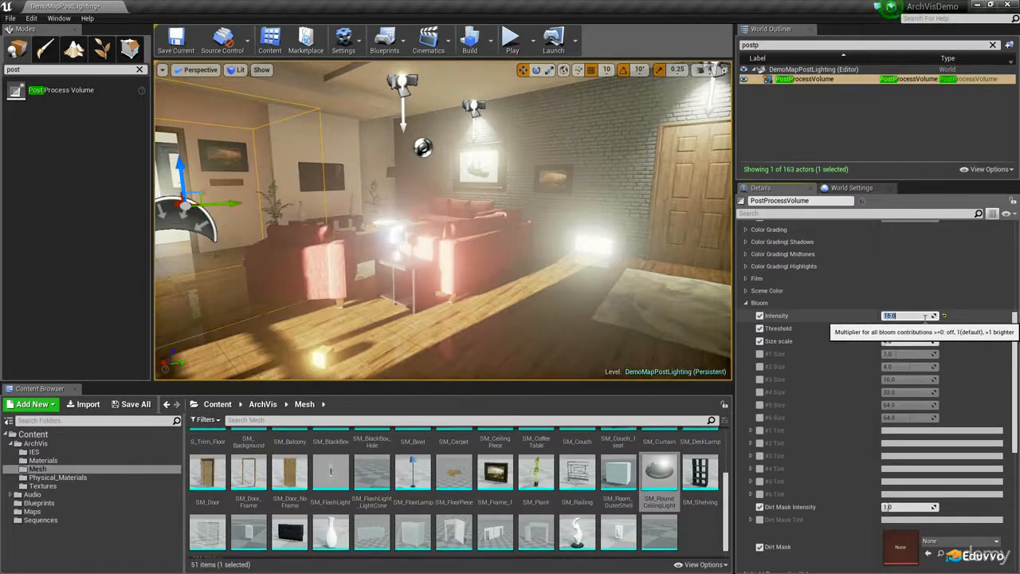
Enable the bloom #1 Size override, try values of 0, 8 and 4, and settle on 0.5
click(759, 354)
right_drag(673, 335, 574, 294)
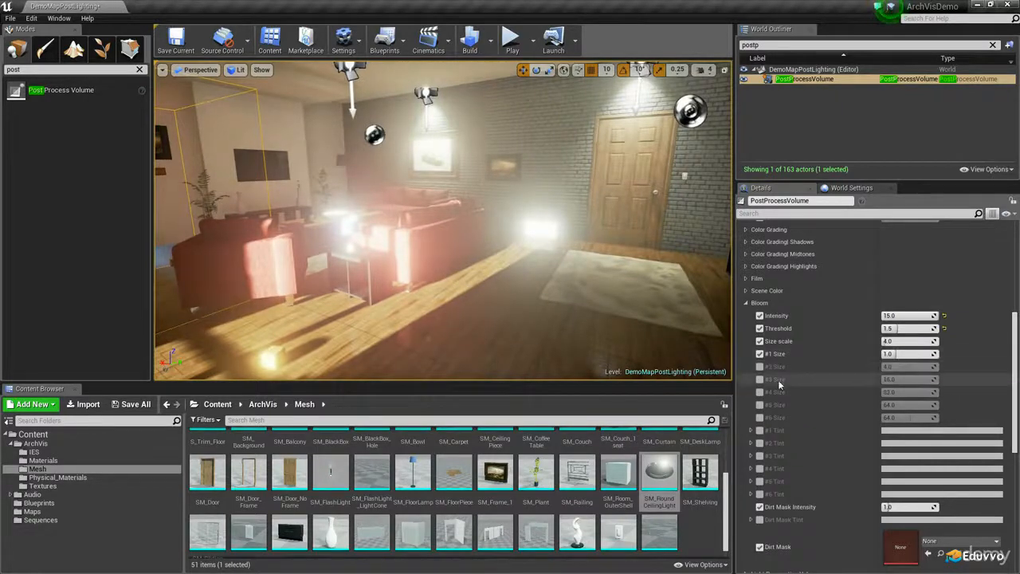
right_drag(653, 362, 682, 353)
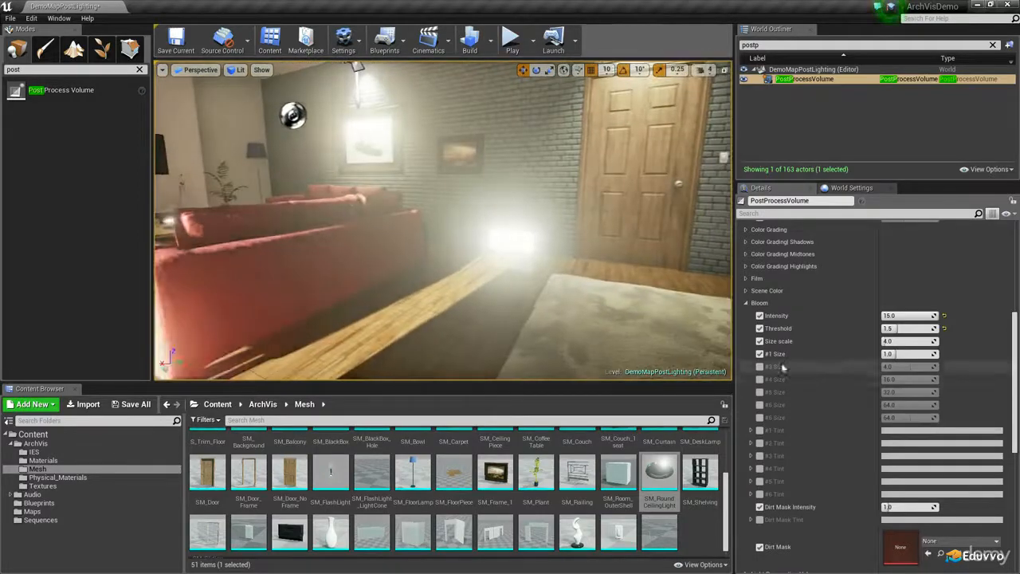
click(916, 353)
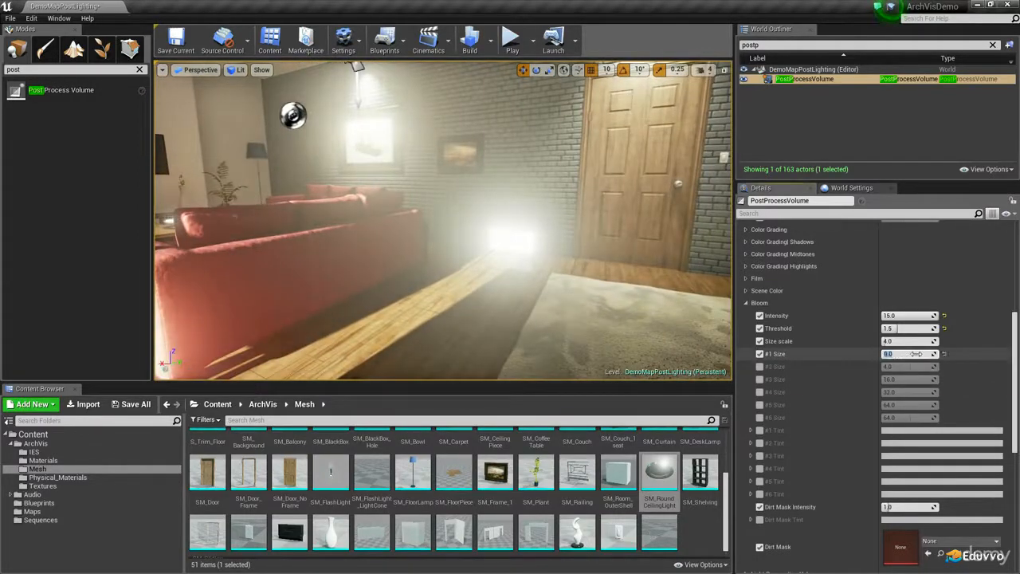
mouse_move(555, 290)
right_down()
mouse_move(586, 303)
mouse_move(572, 290)
right_up()
click(908, 354)
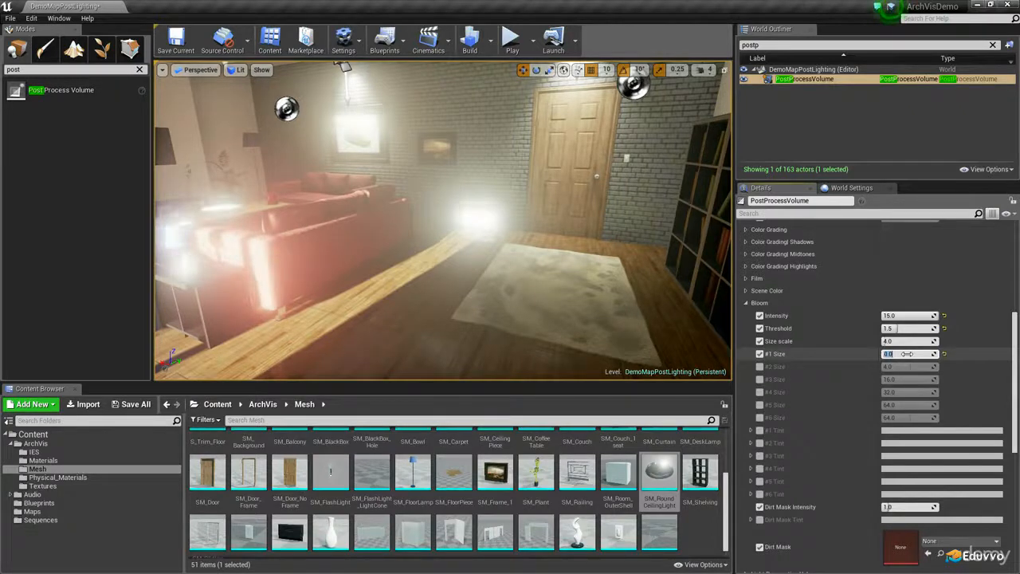
text(8)
key(Return)
text(0.8)
key(Return)
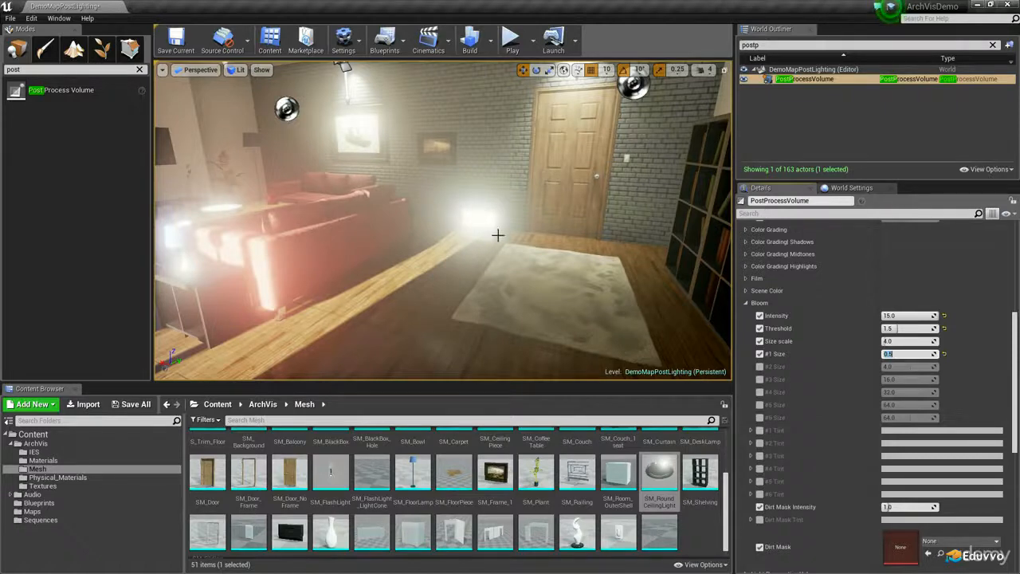
text(4)
key(Return)
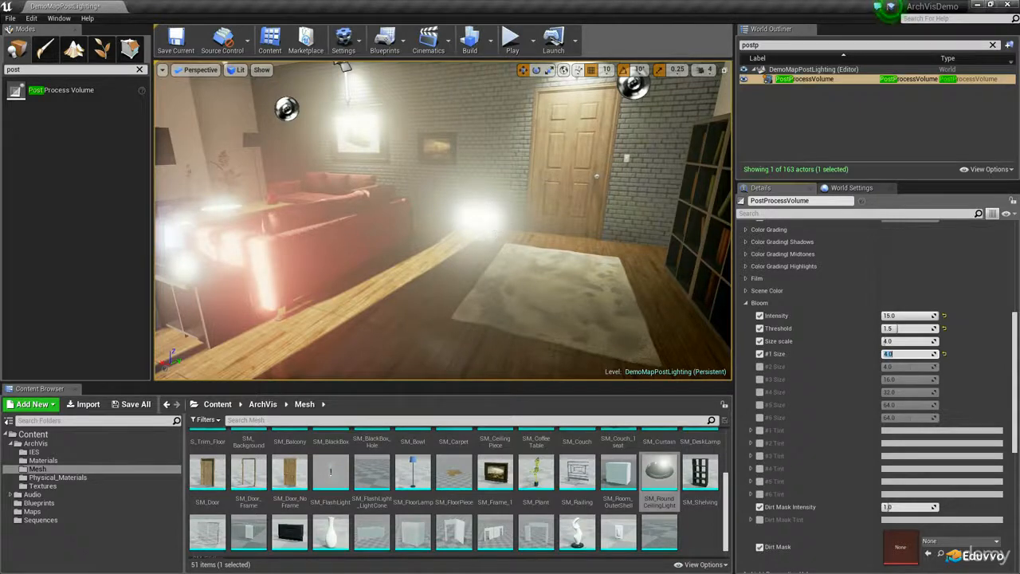
text(0.5)
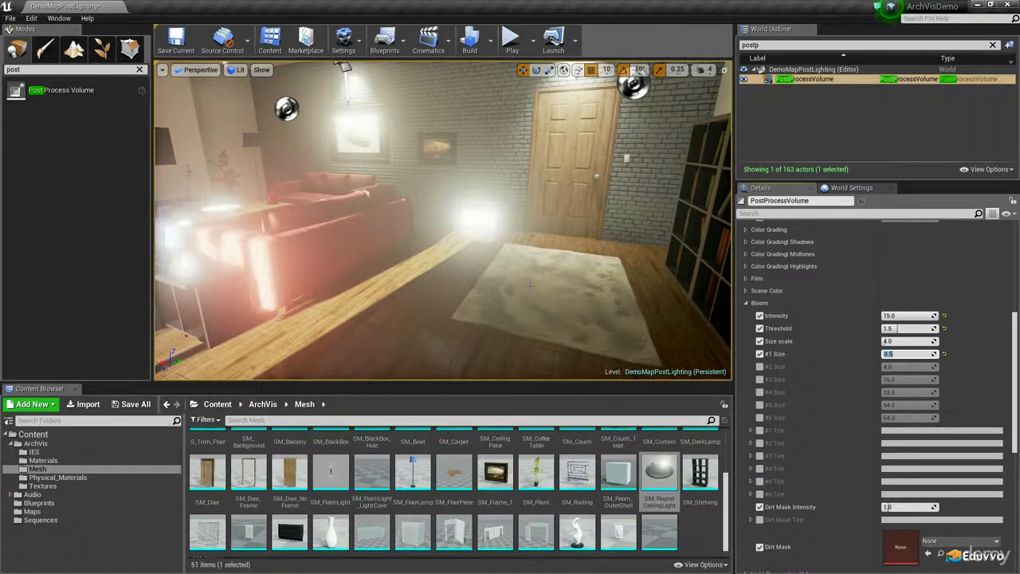
Enable the bloom #2 to #6 Size overrides and reduce them to about 2.7, 6.3, 14.7, 32.3 and 55.2
click(760, 367)
drag(927, 368, 905, 368)
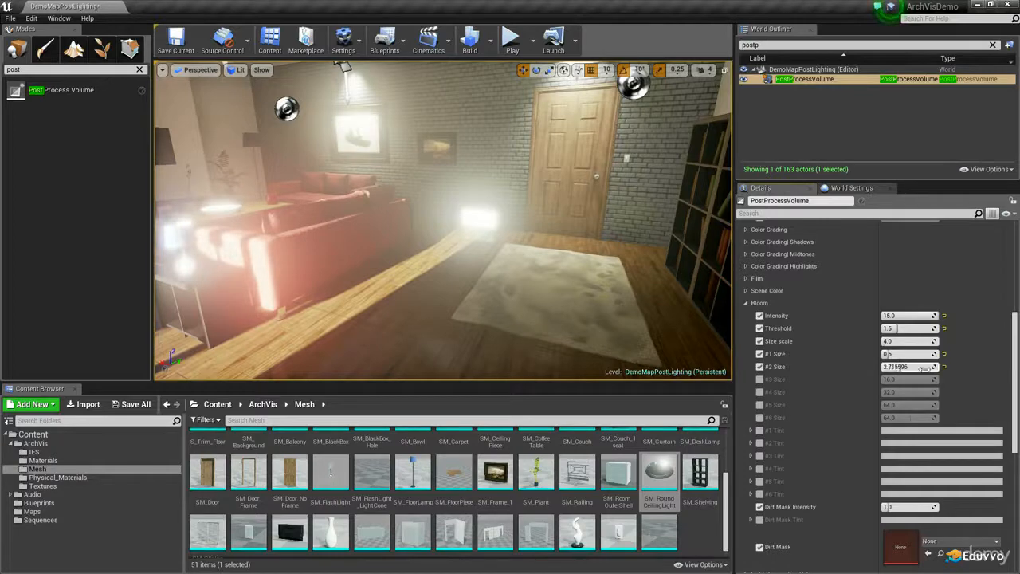
click(760, 380)
drag(925, 380, 905, 380)
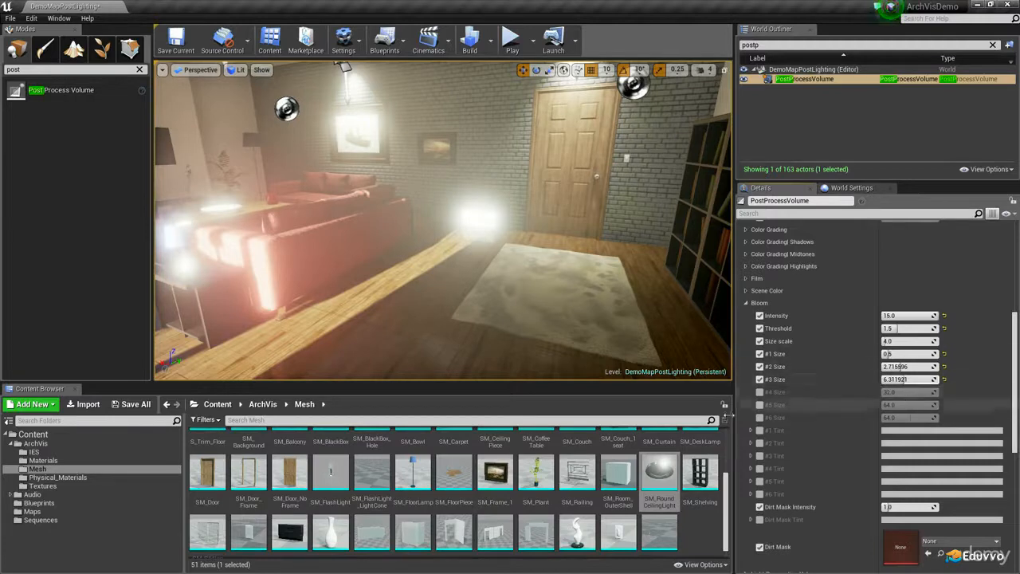
click(760, 392)
drag(909, 393, 909, 418)
click(760, 405)
click(760, 418)
Enable the bloom #1 to #6 Tint overrides, adjusting the Bloom Intensity to about 3.6 and finally to 8
right_drag(606, 239, 582, 237)
mouse_move(923, 318)
mouse_down()
mouse_move(899, 316)
mouse_move(913, 316)
mouse_up()
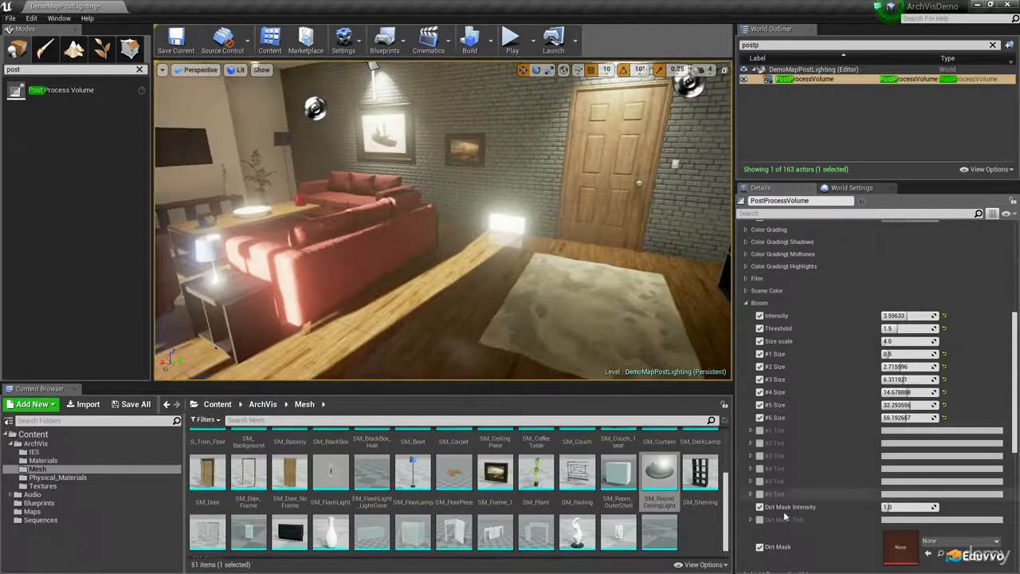
click(760, 495)
click(760, 482)
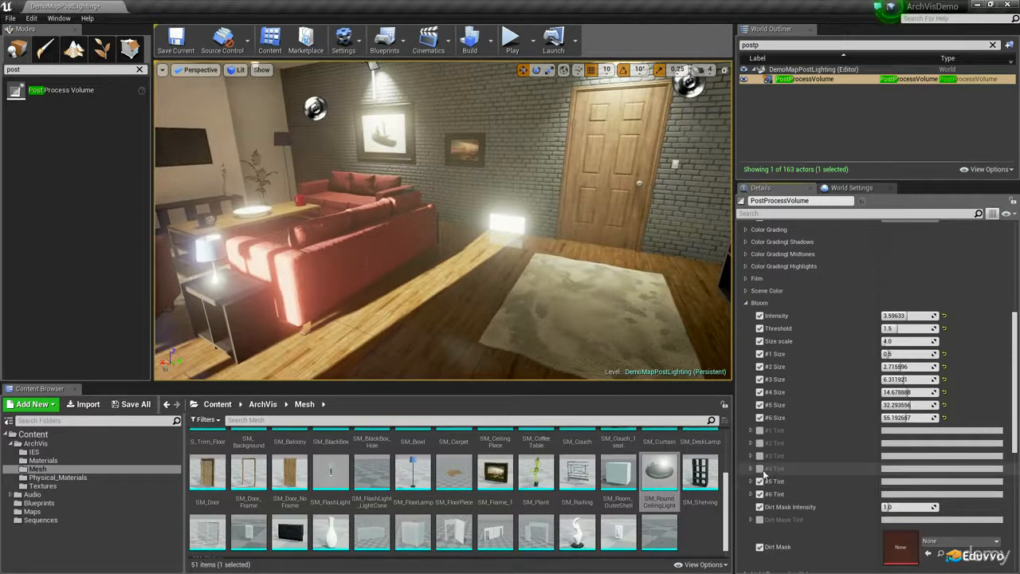
click(760, 469)
click(760, 456)
click(760, 443)
click(759, 430)
drag(905, 317, 940, 316)
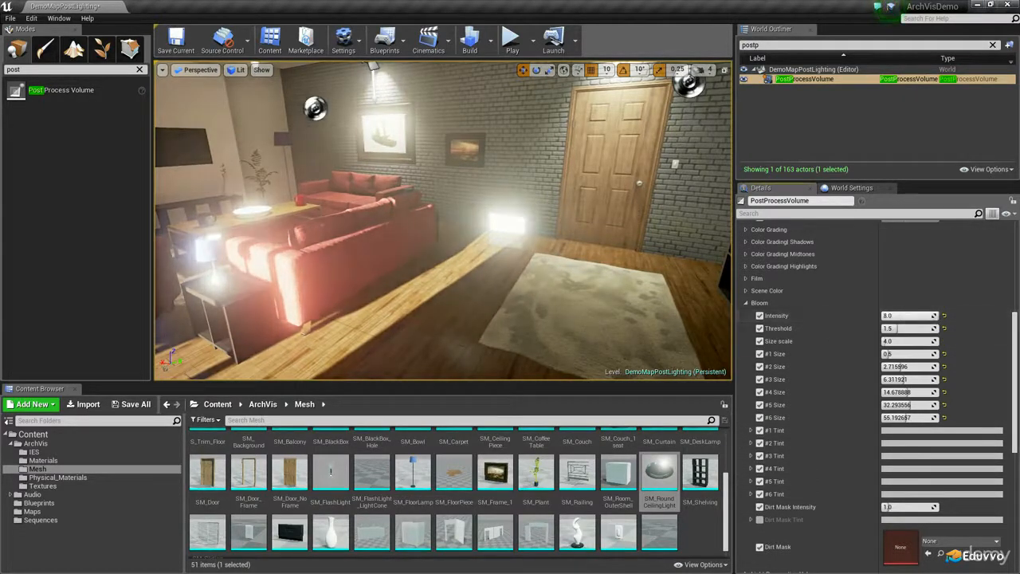
Try red values of 1, 50 and 0 for the bloom #2 Tint
click(751, 443)
mouse_move(906, 456)
mouse_down()
mouse_move(937, 456)
mouse_move(924, 456)
mouse_up()
click(919, 458)
text(1)
key(Return)
text(50)
key(Return)
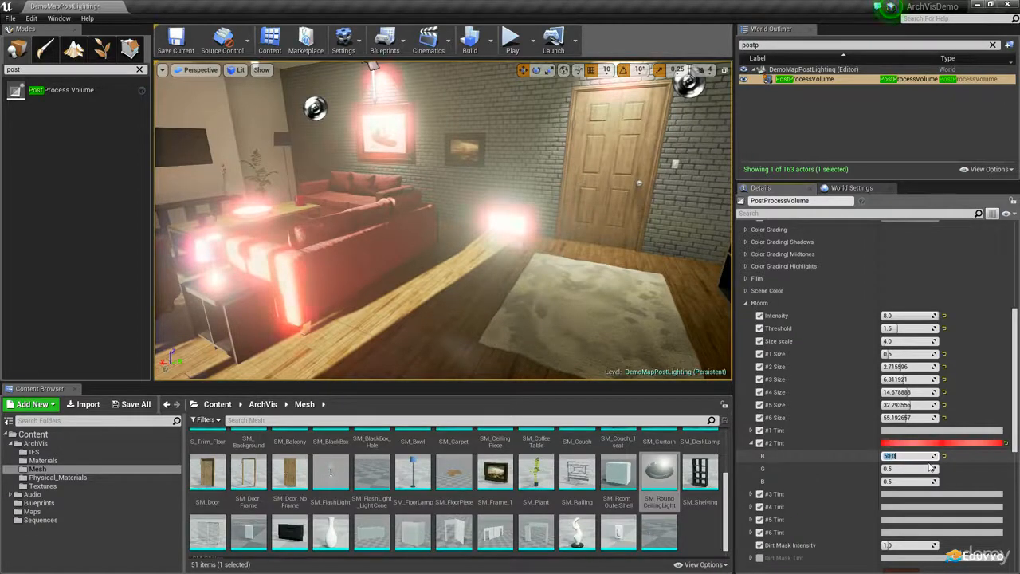
text(0)
key(Return)
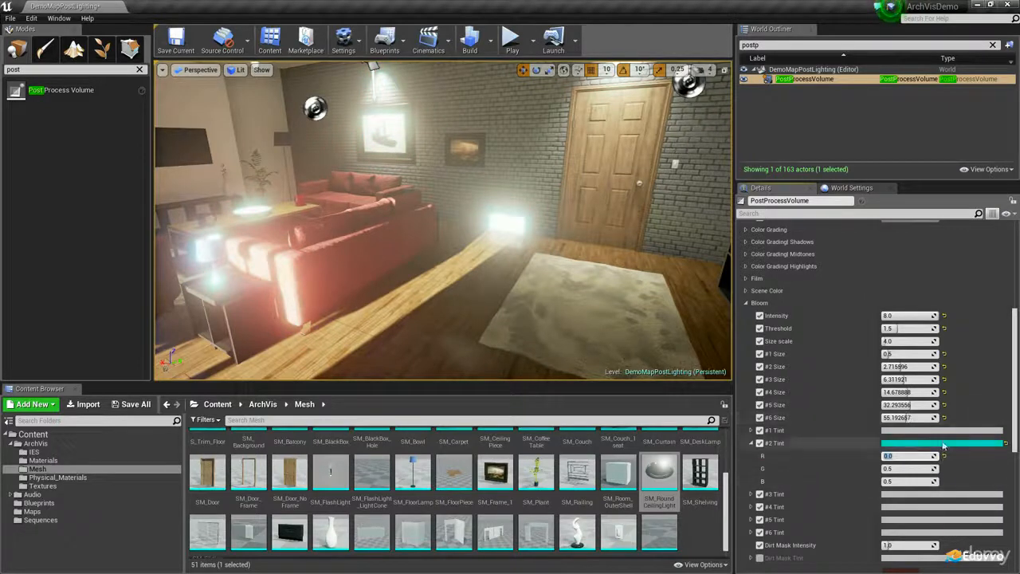
Set the bloom #2 Tint to a blue with R 0.131, G 0.244 and B 0.5
click(943, 445)
click(747, 387)
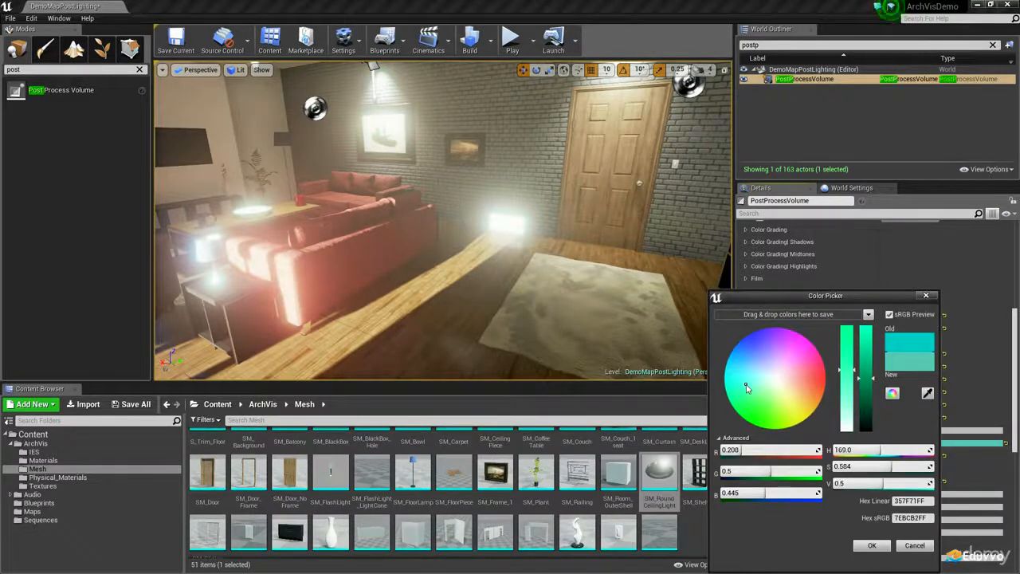
drag(747, 387, 748, 358)
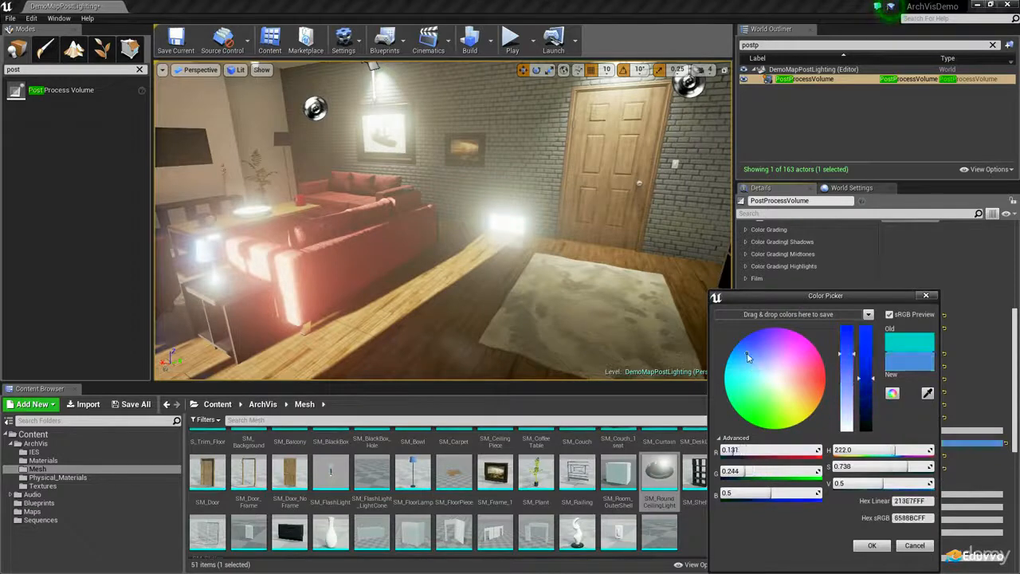
click(872, 545)
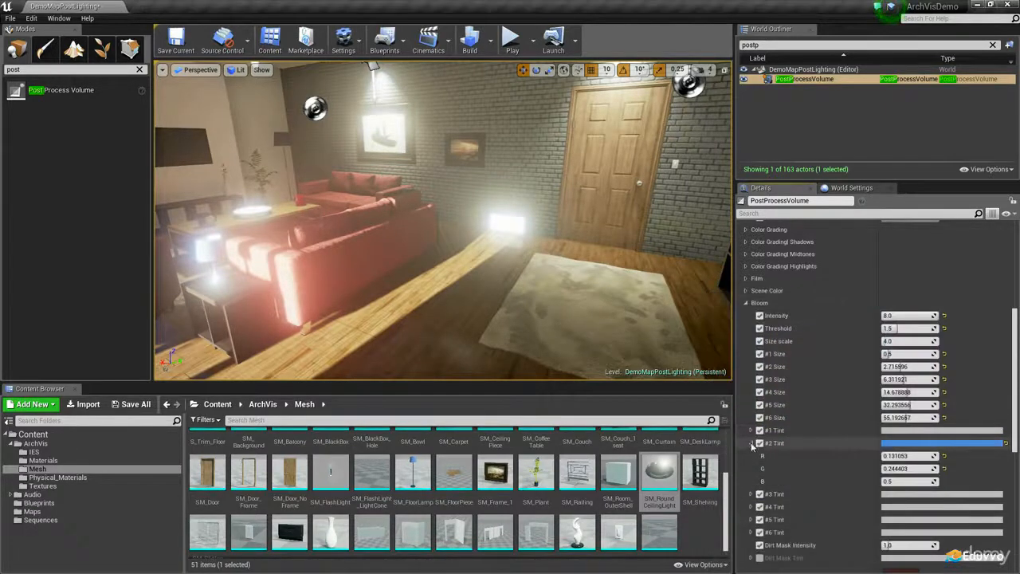
Change the bloom #3 Tint to a blue similar to the #2 Tint
scroll(834, 415, down, 2)
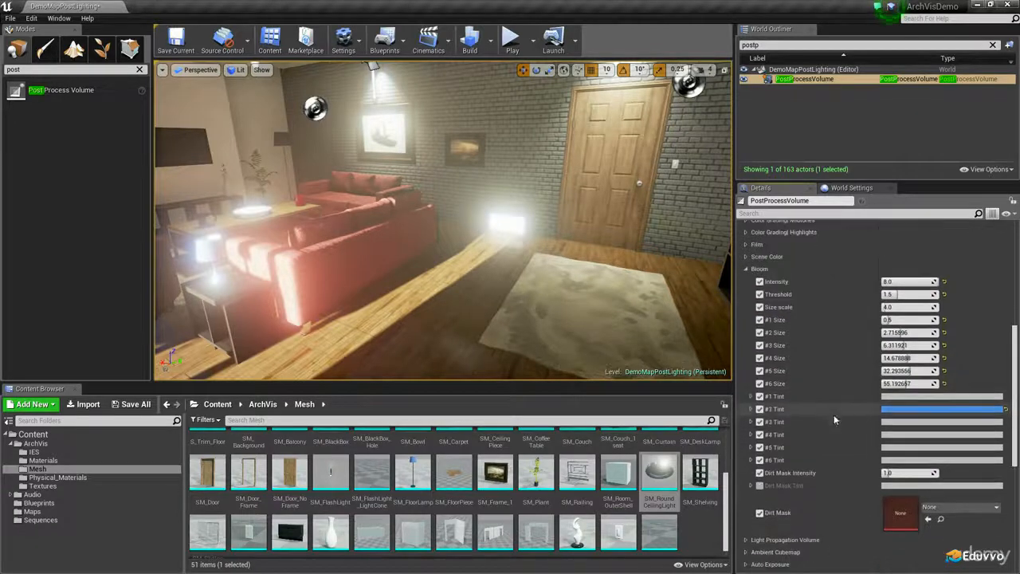
scroll(938, 416, down, 1)
click(937, 415)
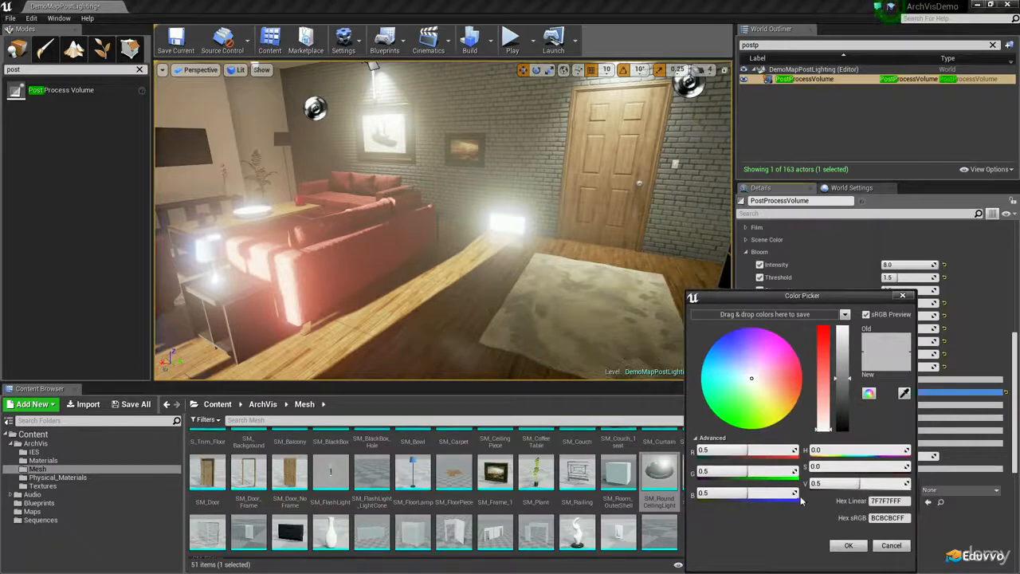
drag(714, 354, 724, 364)
drag(723, 371, 722, 356)
click(841, 549)
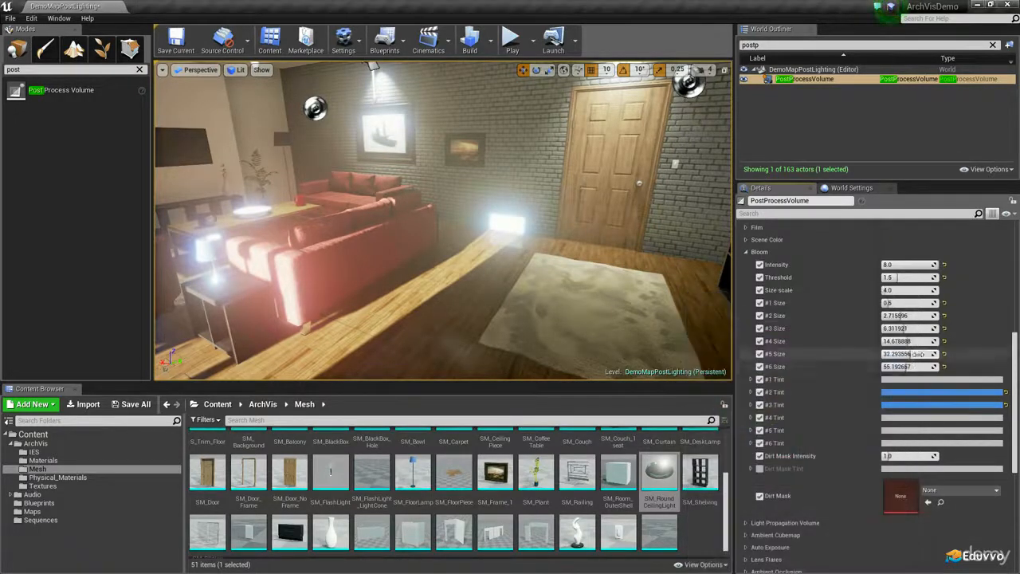
Change the bloom #2 Tint to a less saturated blue with R 0.183, G 0.276 and B 0.5
click(922, 393)
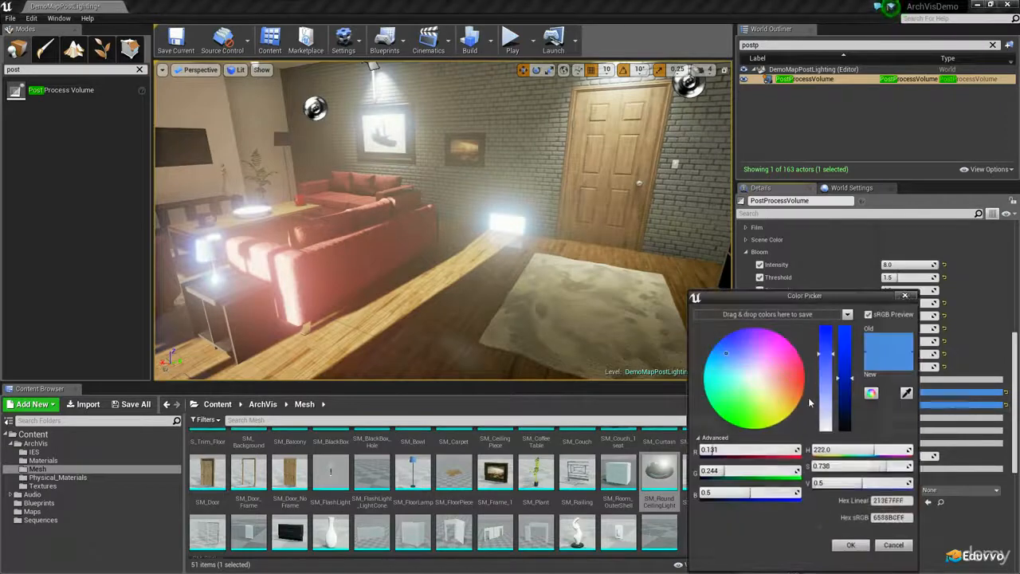
click(738, 366)
drag(738, 367, 734, 361)
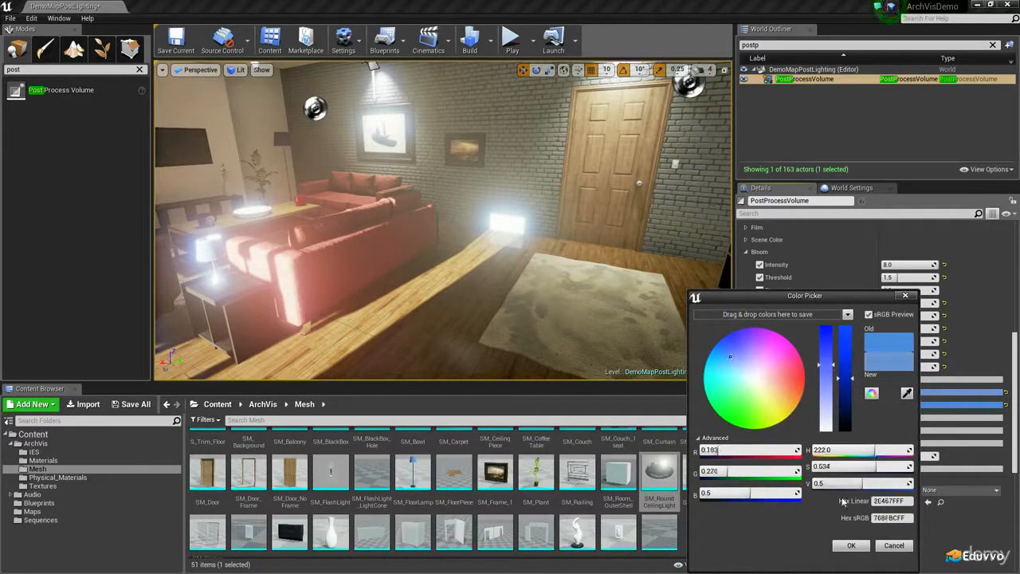
click(853, 547)
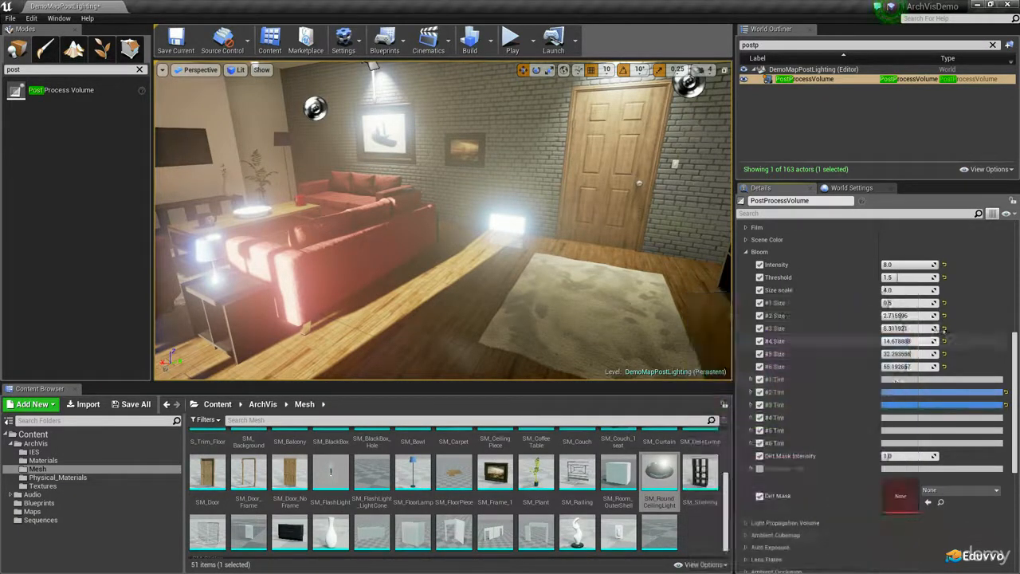
Set the bloom #4 Tint to a bright pale green with R 0.853, G 0.9 and B 0.806
click(912, 417)
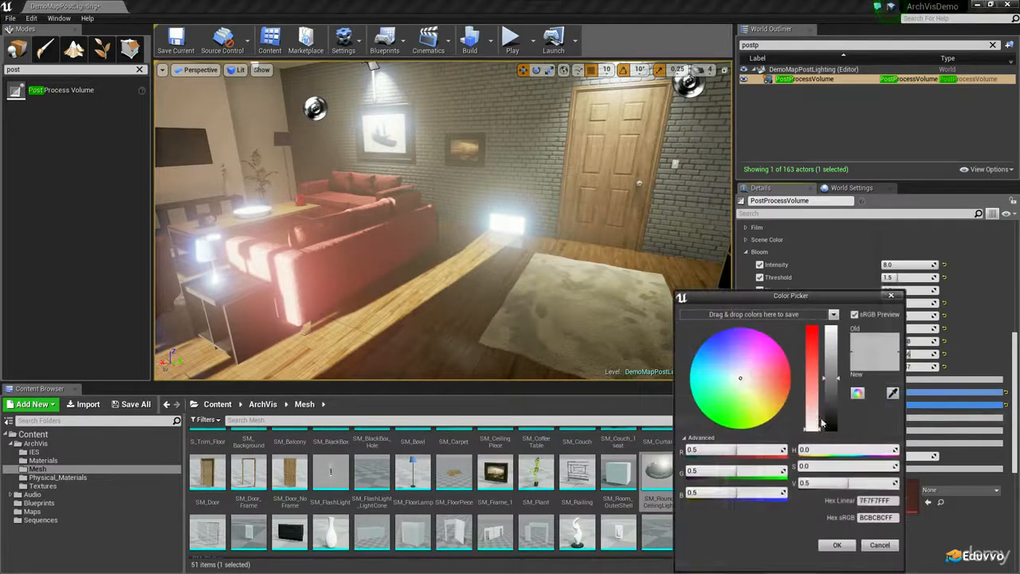
drag(835, 390, 831, 336)
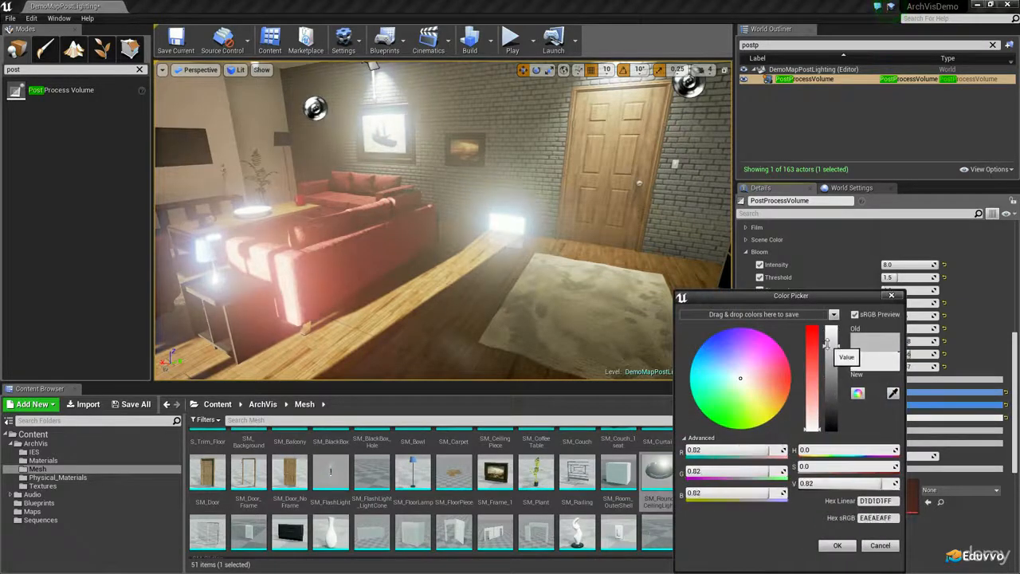
mouse_move(747, 389)
mouse_down()
mouse_move(754, 385)
mouse_move(743, 391)
mouse_up()
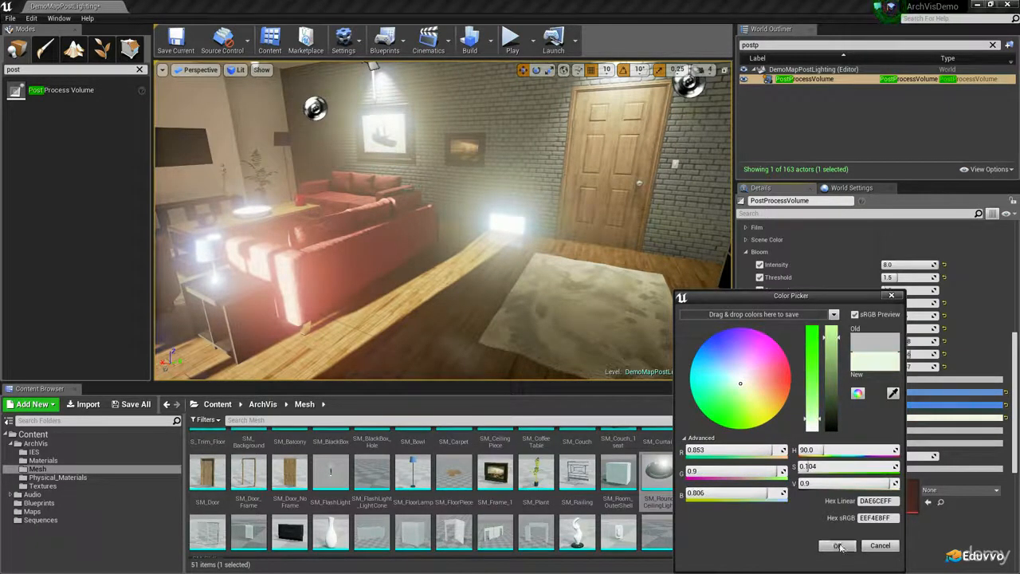
click(839, 547)
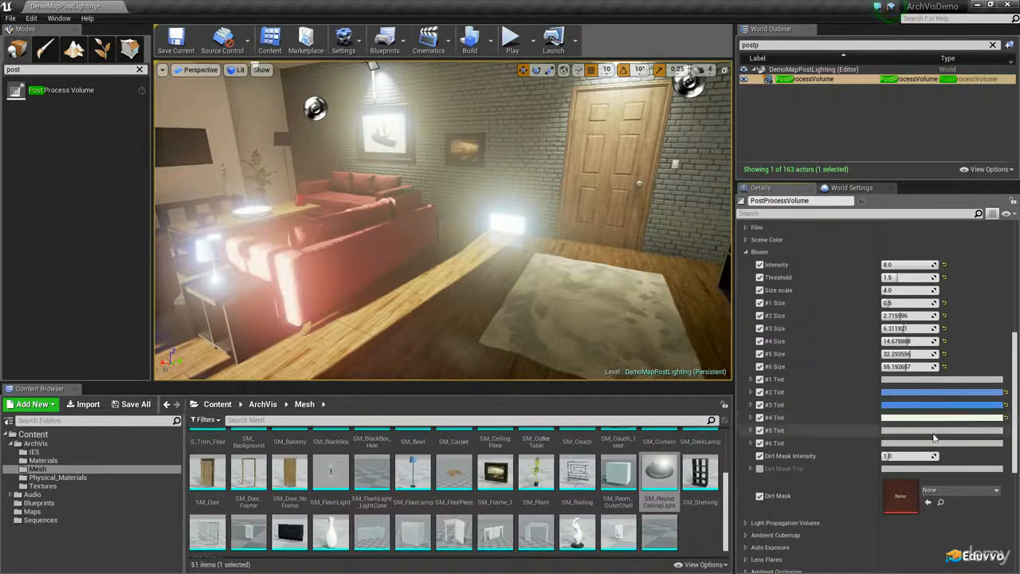
Set the bloom #5 Tint to a teal with R 0.254, G 0.475 and B 0.5, leaving the #6 Tint color unchanged
click(926, 431)
mouse_move(762, 376)
mouse_down()
mouse_move(743, 374)
mouse_move(746, 360)
mouse_move(742, 383)
mouse_up()
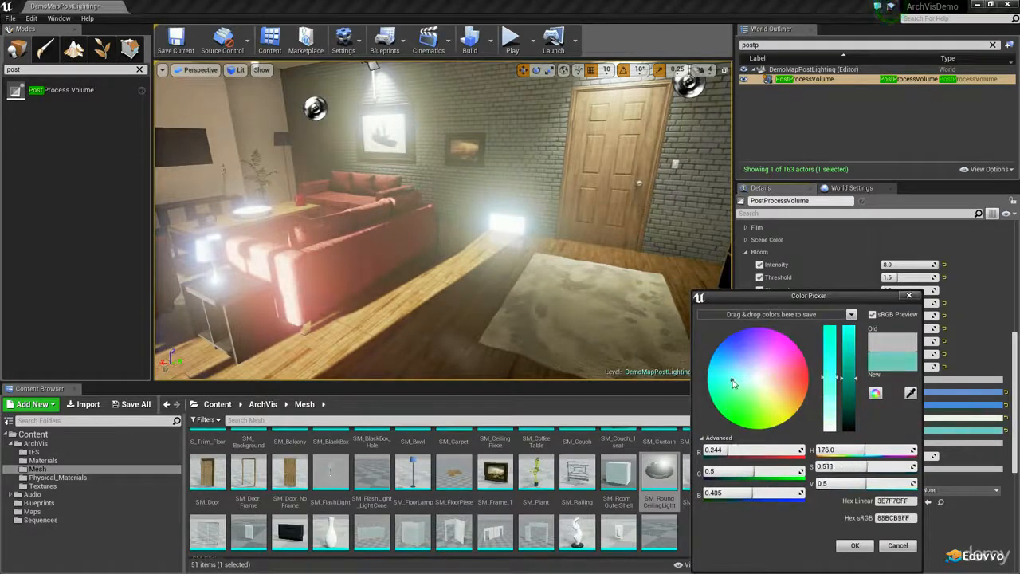
click(847, 545)
click(907, 447)
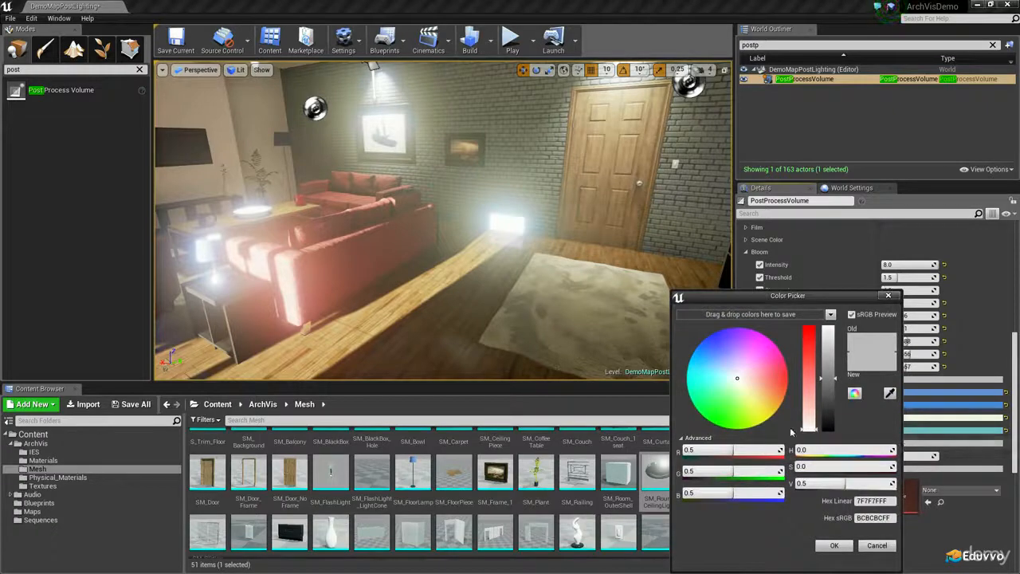
click(877, 547)
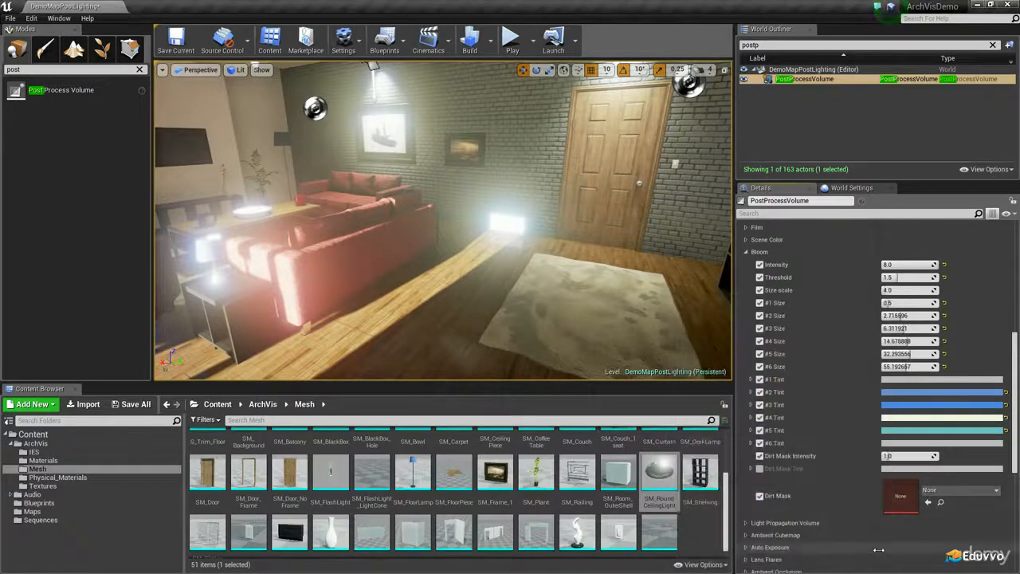
Compare the bloom around the curtained window with the #1 to #6 Tint overrides turned off and back on
right_drag(547, 303, 584, 223)
right_drag(587, 288, 426, 281)
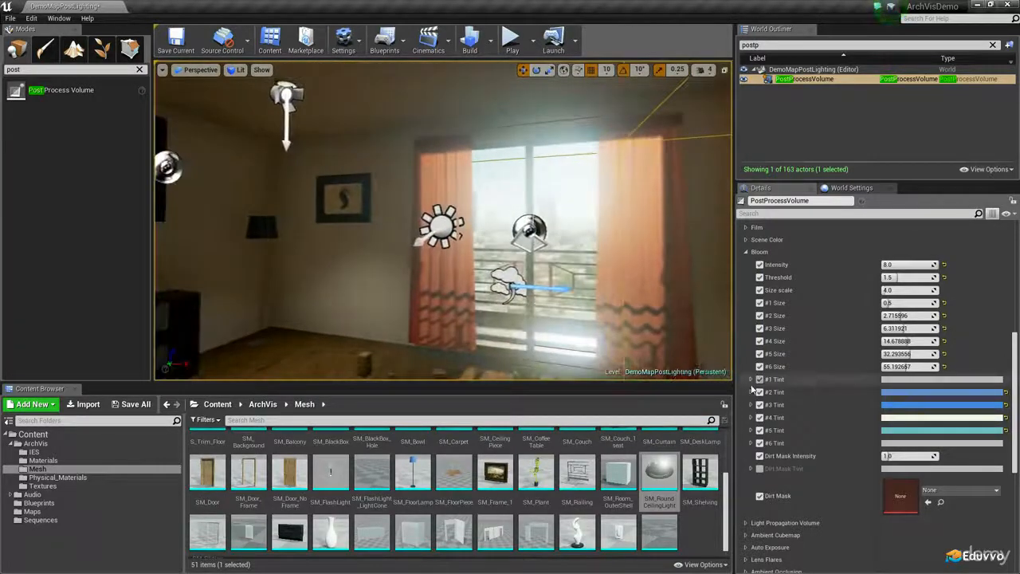
click(760, 380)
click(760, 392)
click(759, 405)
click(760, 418)
click(760, 430)
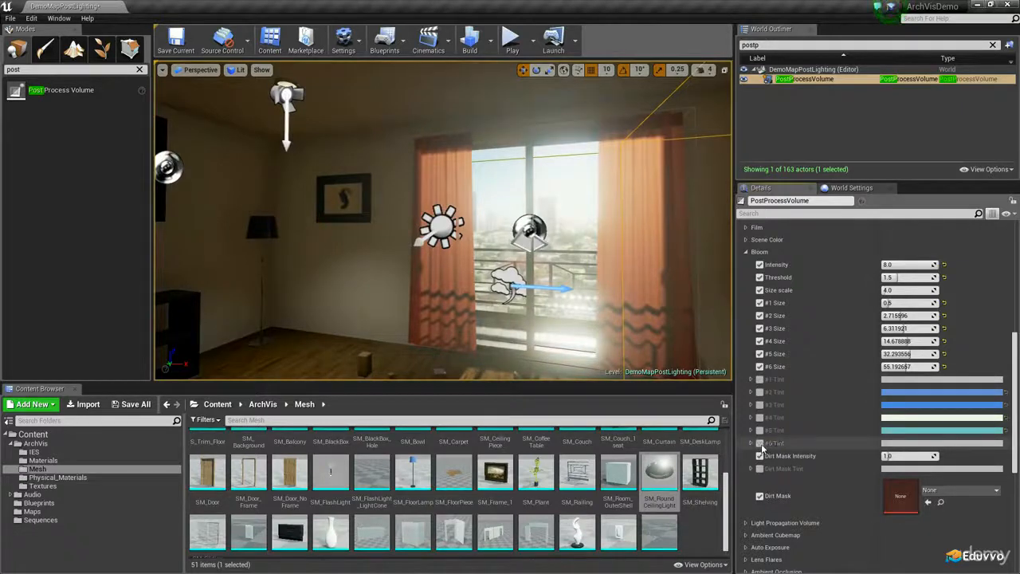
click(760, 443)
click(760, 431)
click(759, 418)
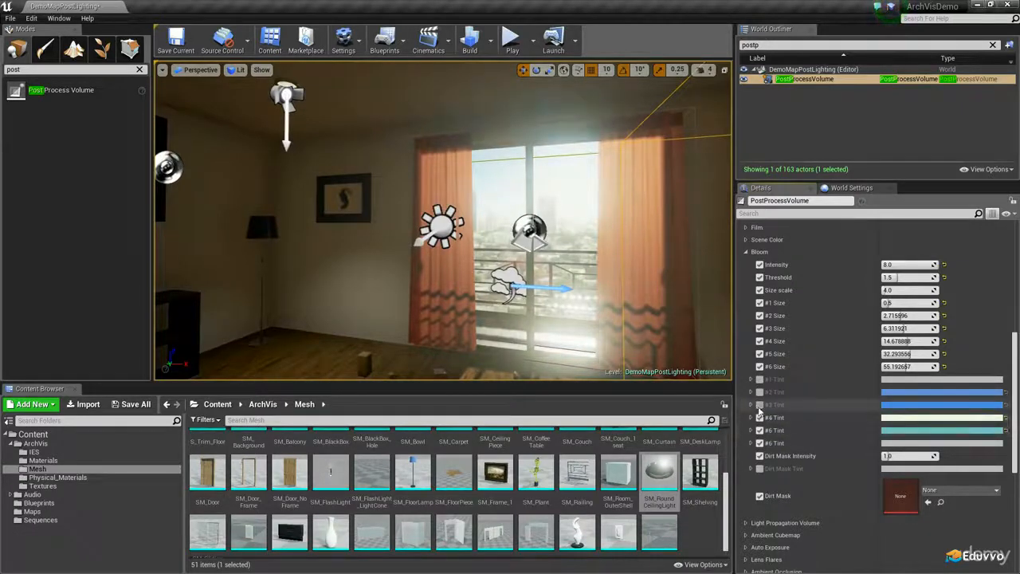
click(760, 393)
click(760, 379)
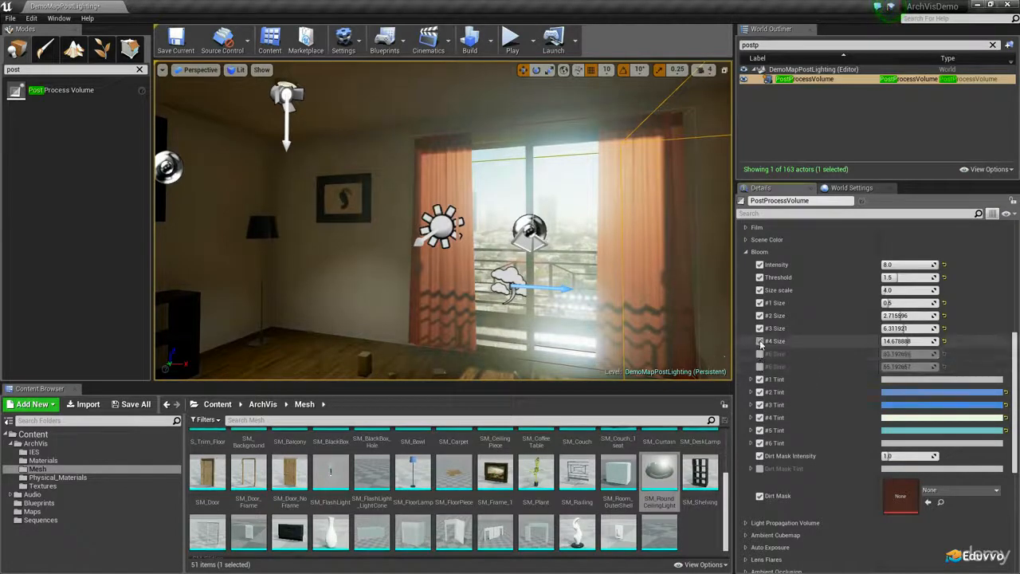
Compare the window's bloom with the #1 to #6 Size overrides turned off and back on
click(760, 341)
click(760, 328)
click(760, 315)
click(760, 303)
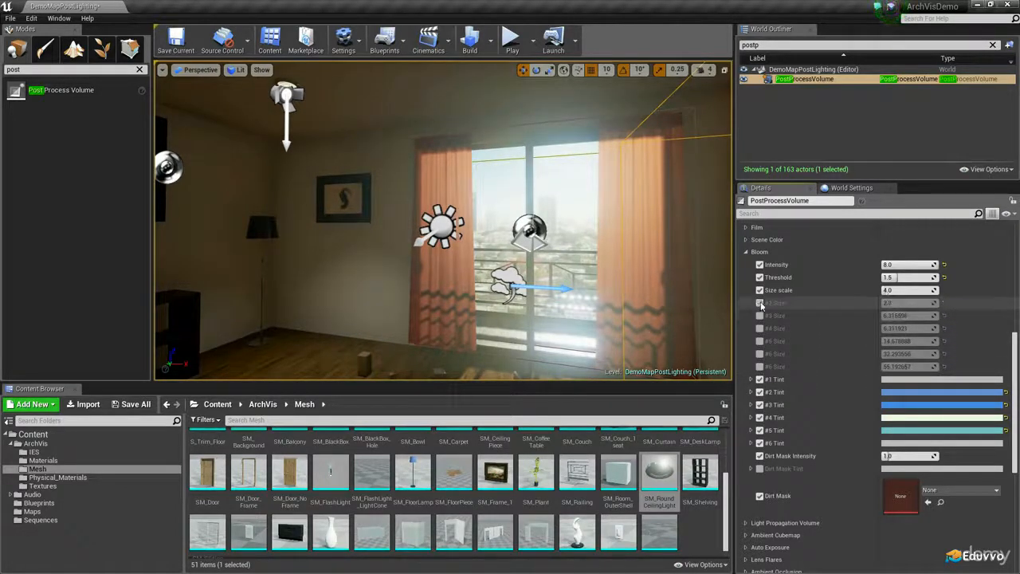
click(760, 316)
click(760, 329)
click(760, 341)
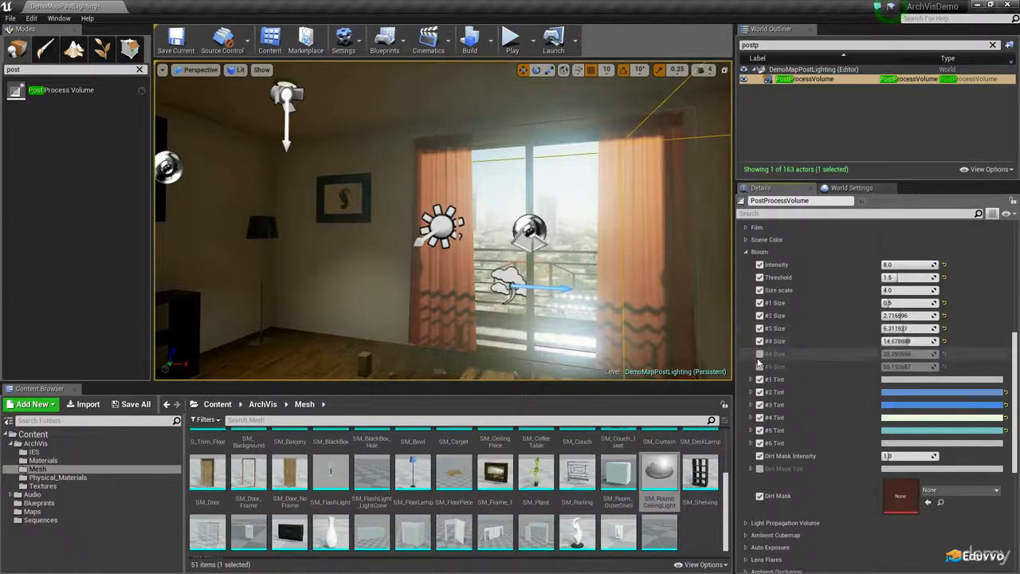
click(760, 354)
click(759, 367)
Search the textures for "dirt" and assign T_ScreenDirt02_w_TEST as the bloom Dirt Mask
right_drag(579, 341, 826, 348)
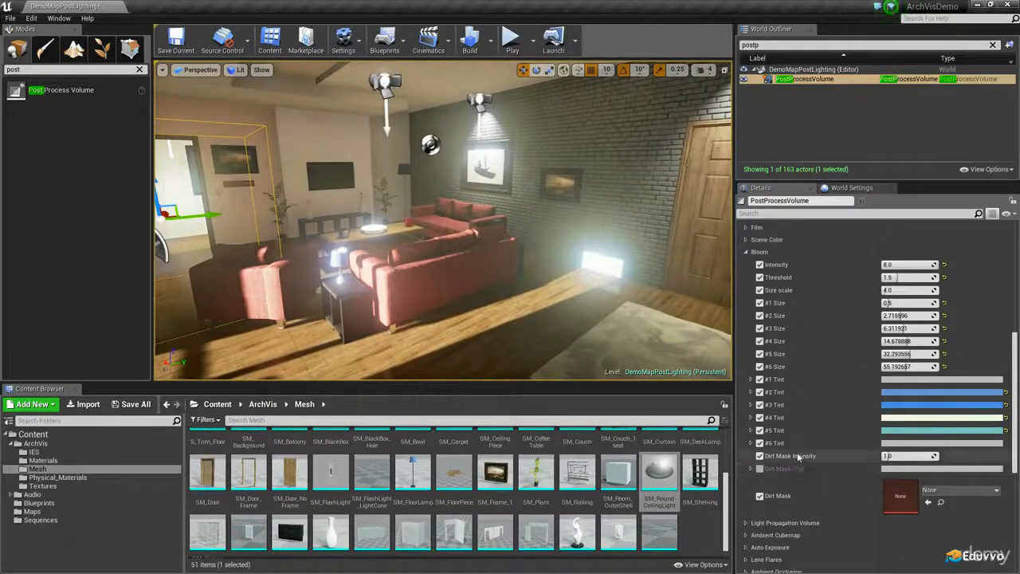
right_drag(619, 365, 639, 365)
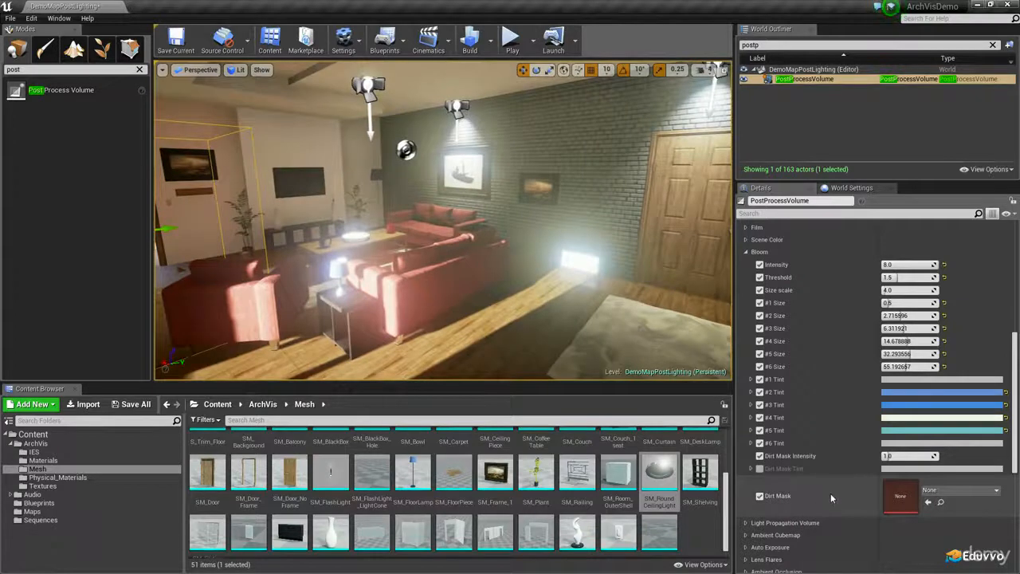
click(973, 491)
text(di)
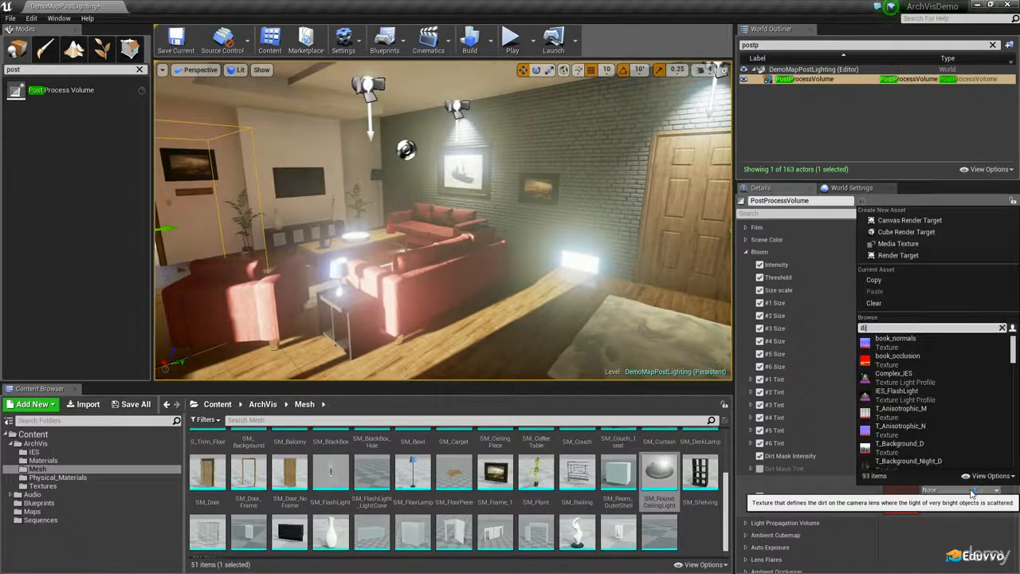
text(rt)
click(950, 349)
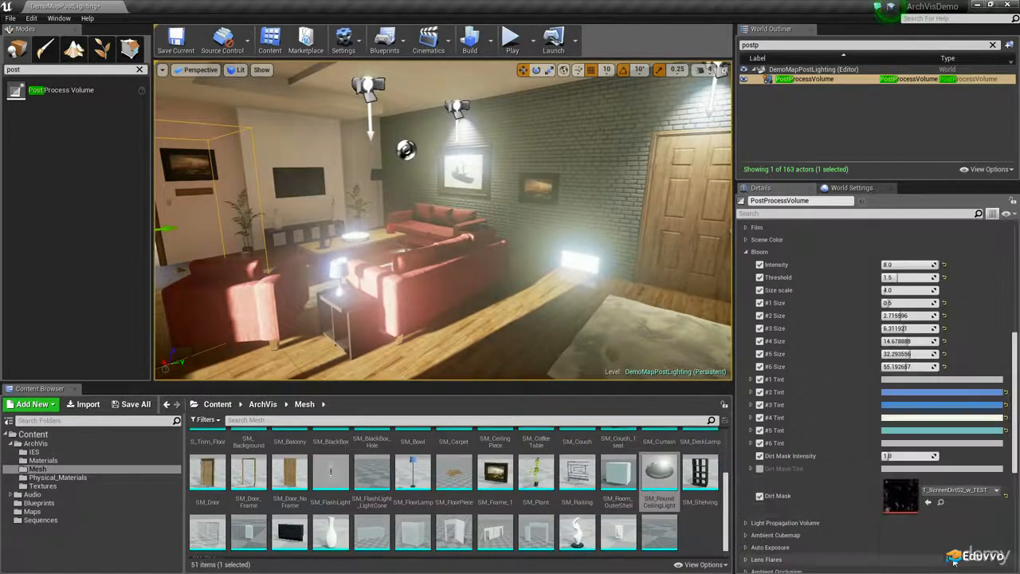
Locate the assigned dirt mask texture among the project assets, inspect it in the texture editor, and close it
click(942, 504)
double_click(295, 481)
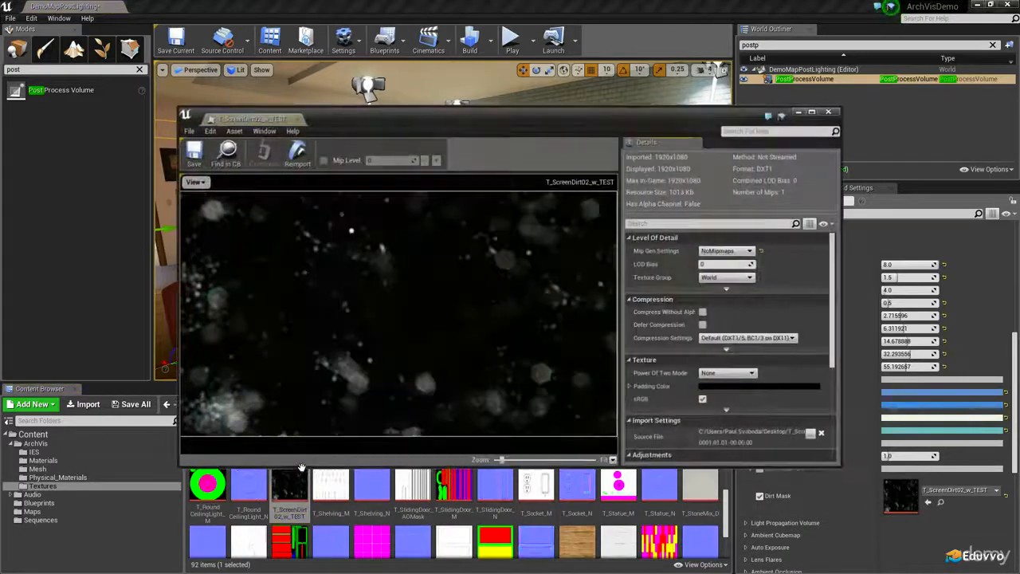
drag(420, 113, 272, 0)
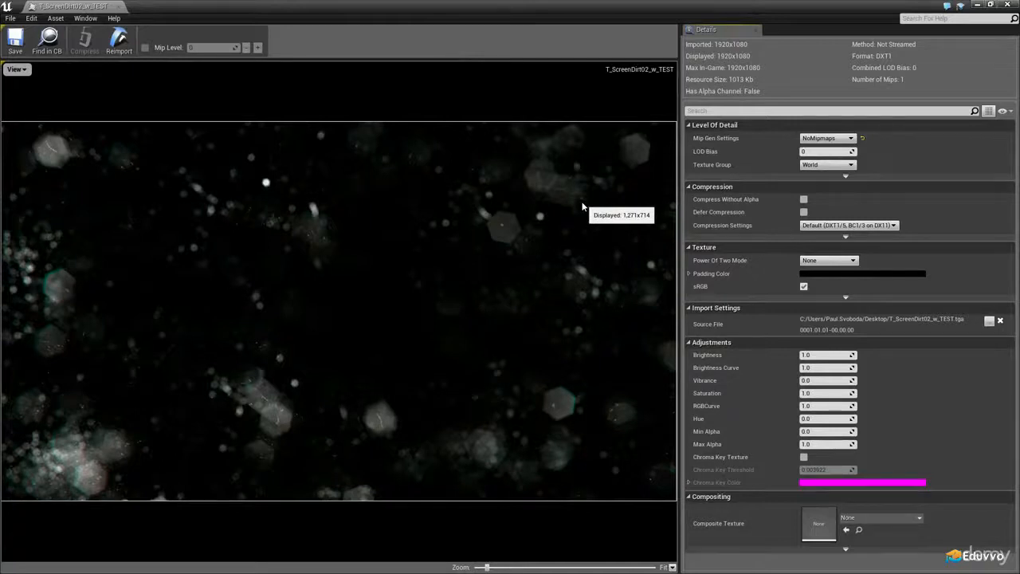
click(119, 6)
Raise the Dirt Mask Intensity to 50 and inspect the lens dirt around the window and the lamp
drag(899, 457, 949, 457)
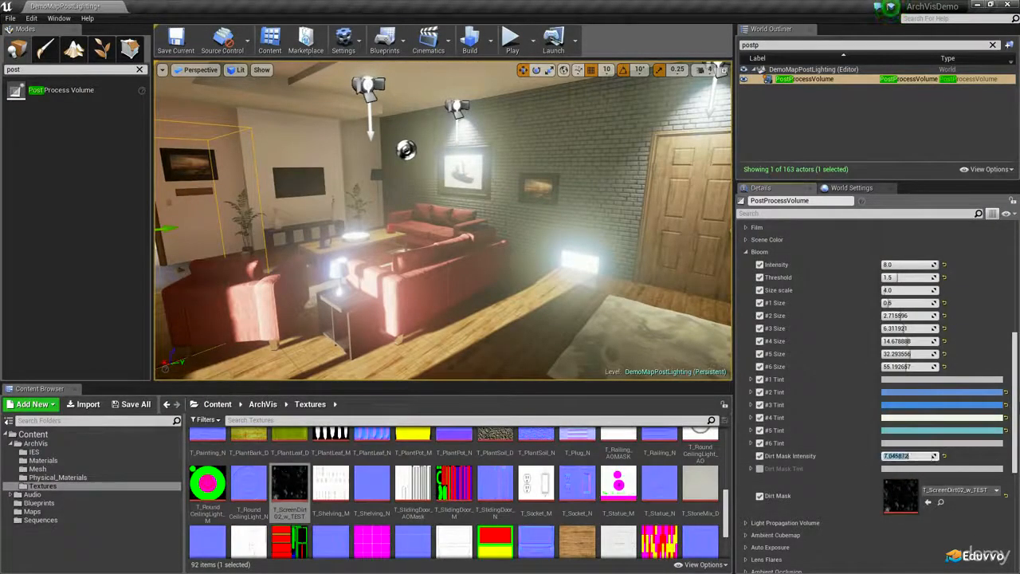
right_drag(465, 234, 445, 186)
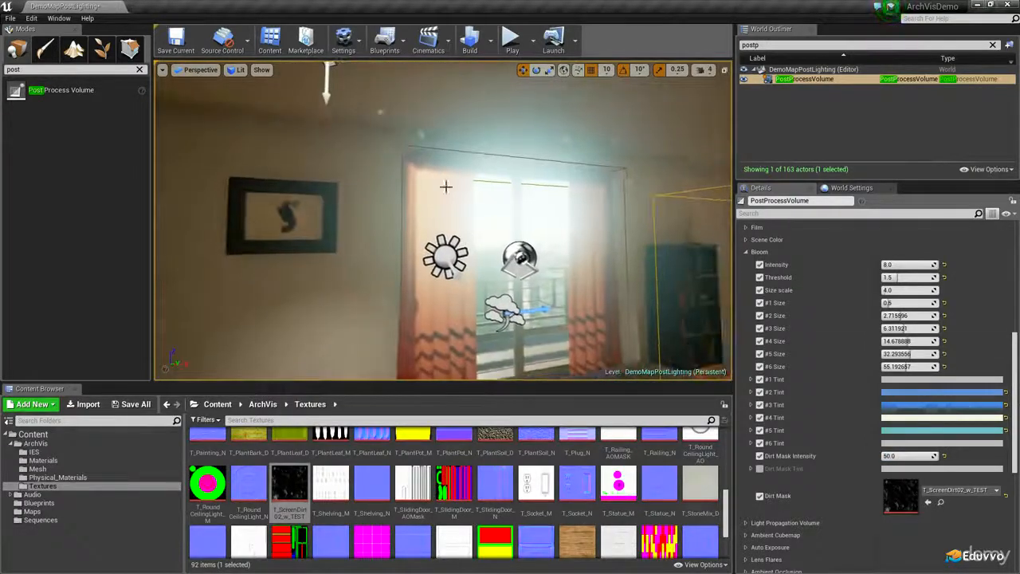
right_drag(476, 252, 638, 249)
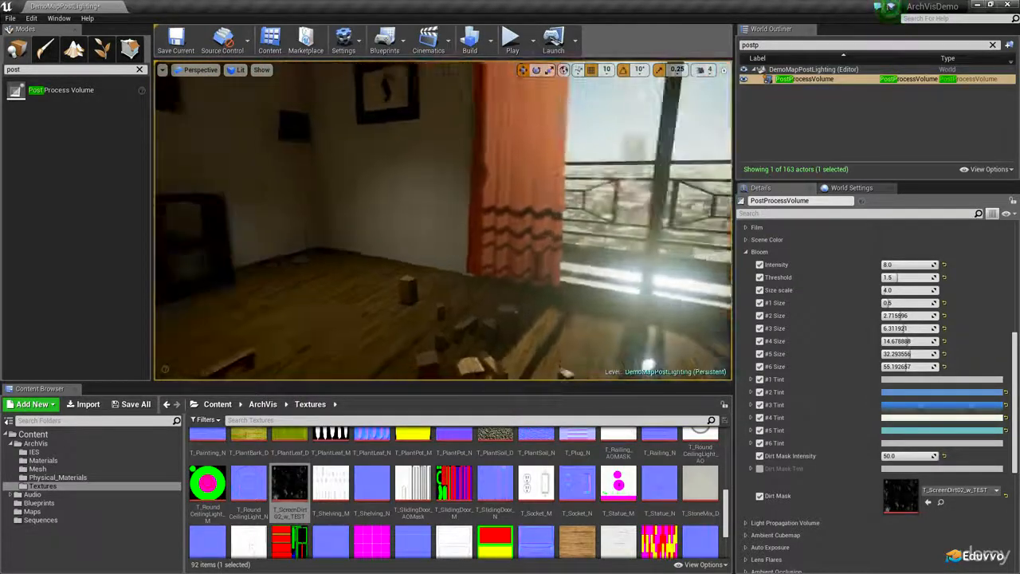
right_drag(443, 221, 319, 228)
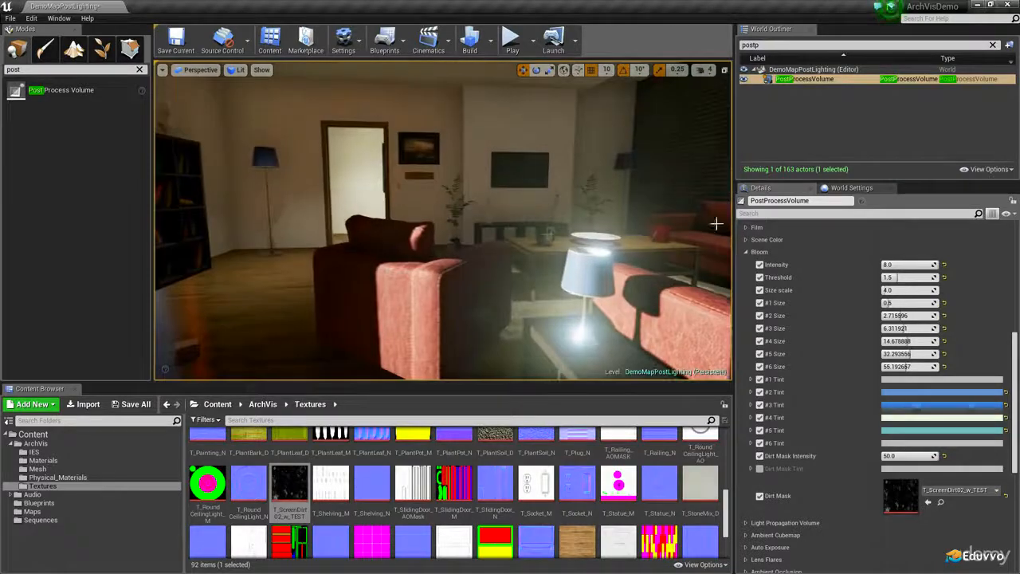
Lower the Bloom Threshold to 1 and inspect the lamp and window glow, finally setting the threshold to 1.25
click(906, 278)
text(1)
key(Return)
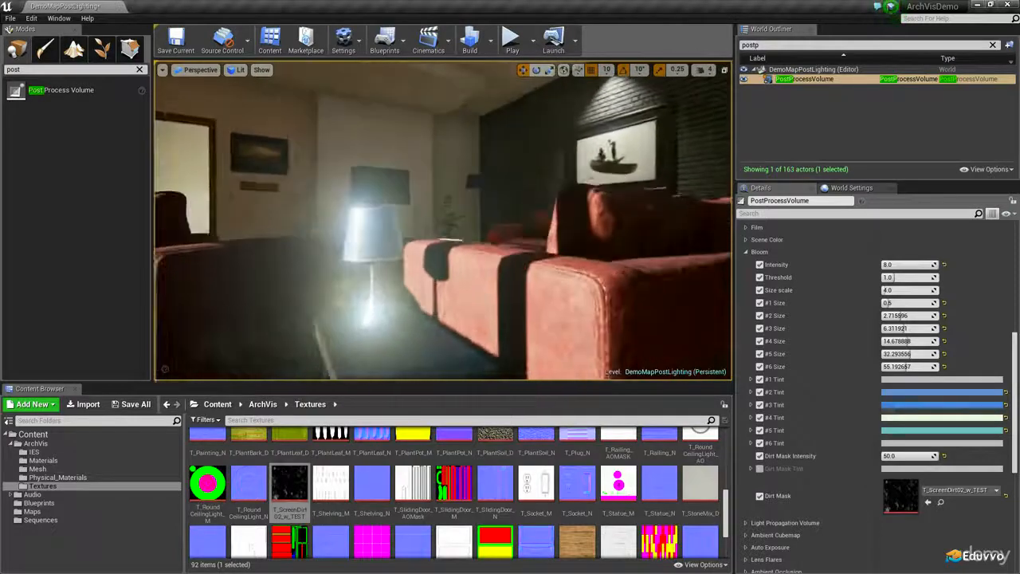
right_drag(443, 221, 391, 231)
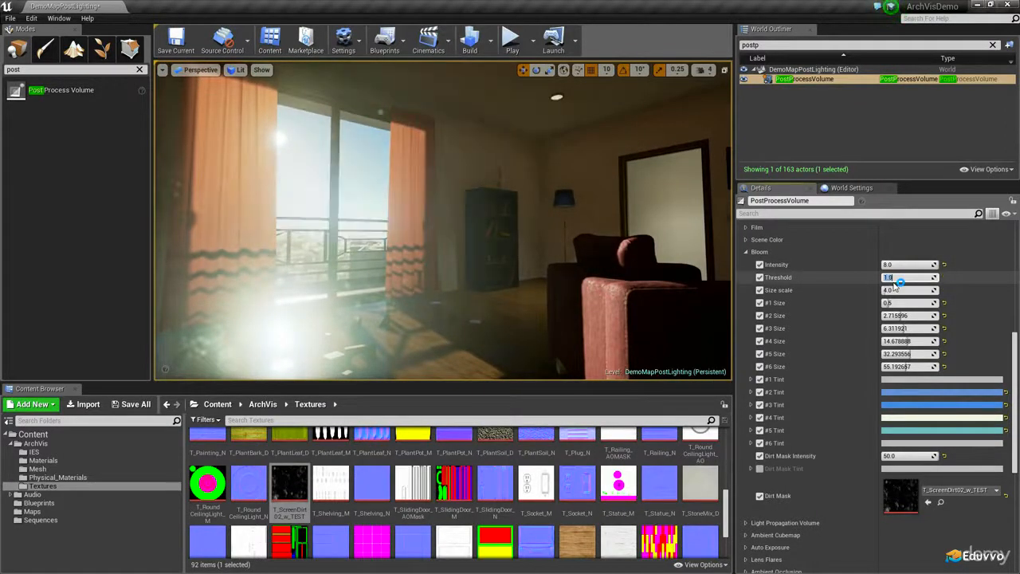
right_drag(627, 256, 558, 254)
Try Dirt Mask Intensity values of 1 and about 2.1, and set it to 25 while checking the room's lights
click(899, 456)
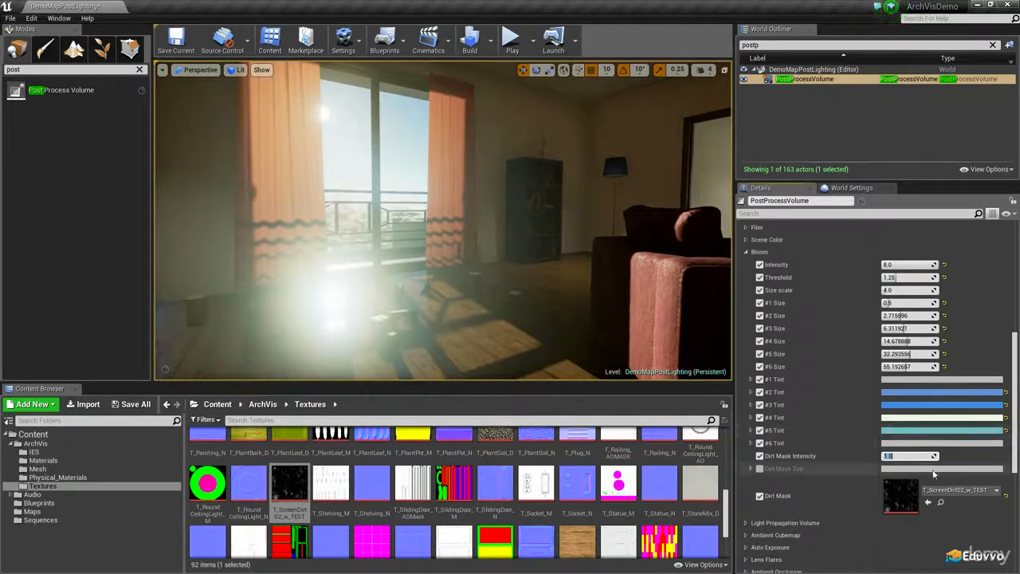
drag(901, 458, 929, 456)
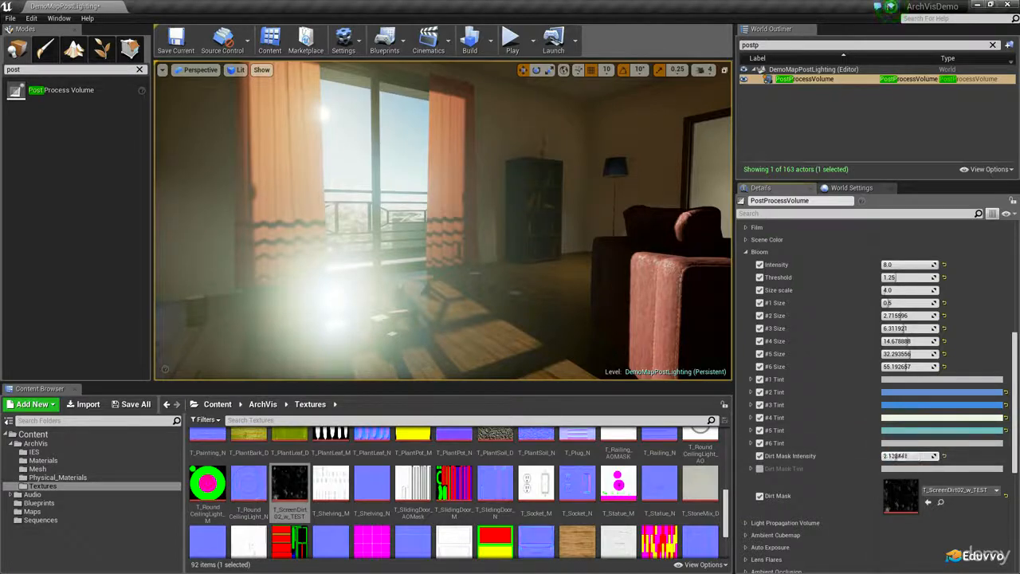
right_drag(510, 239, 460, 225)
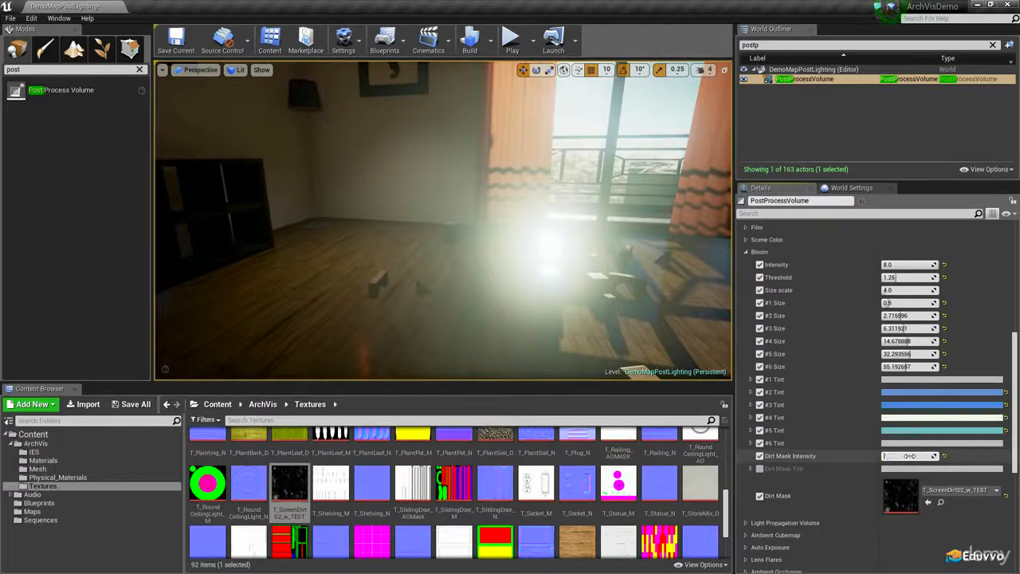
right_drag(439, 240, 429, 258)
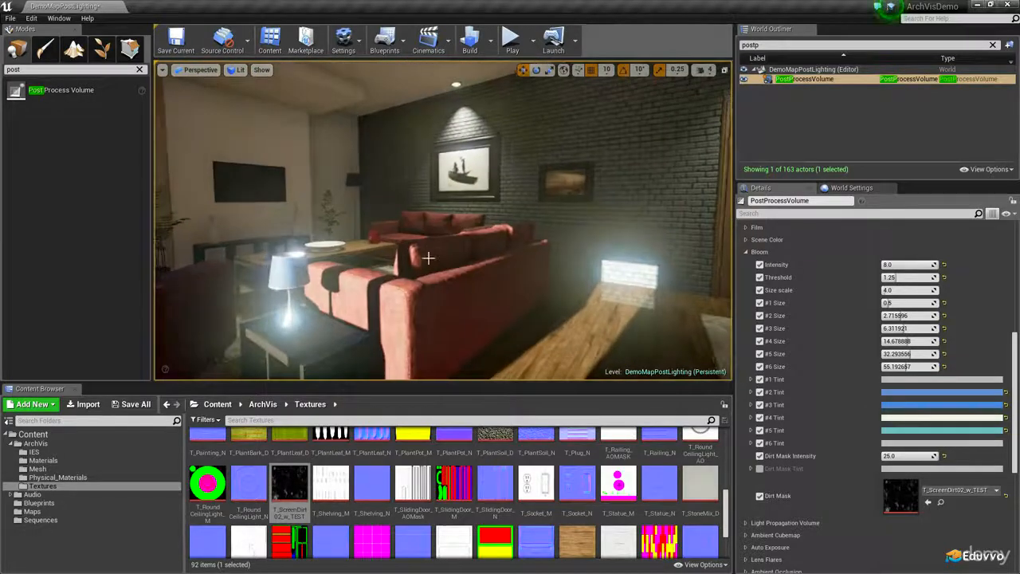
right_drag(710, 359, 638, 330)
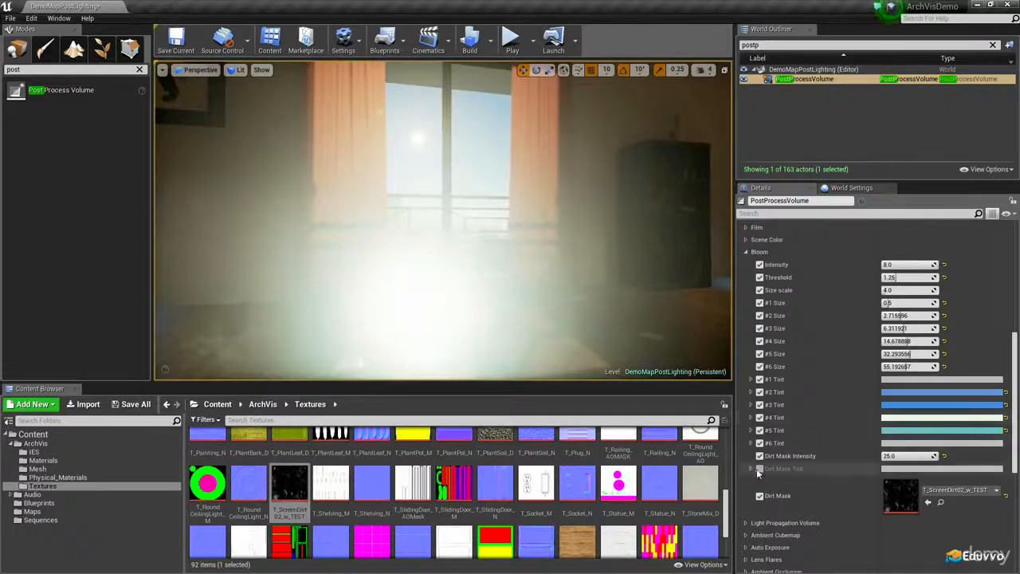
Enable the Dirt Mask Tint, try a saturated green, and settle on a pale green with R 0.779, G 0.825 and B 0.808
click(759, 469)
click(941, 469)
click(721, 400)
drag(720, 403, 714, 401)
drag(852, 398, 859, 345)
mouse_move(767, 395)
mouse_down()
mouse_move(797, 391)
mouse_move(789, 407)
mouse_move(797, 387)
mouse_move(675, 366)
mouse_move(704, 409)
mouse_move(717, 408)
mouse_up()
right_drag(590, 295, 470, 294)
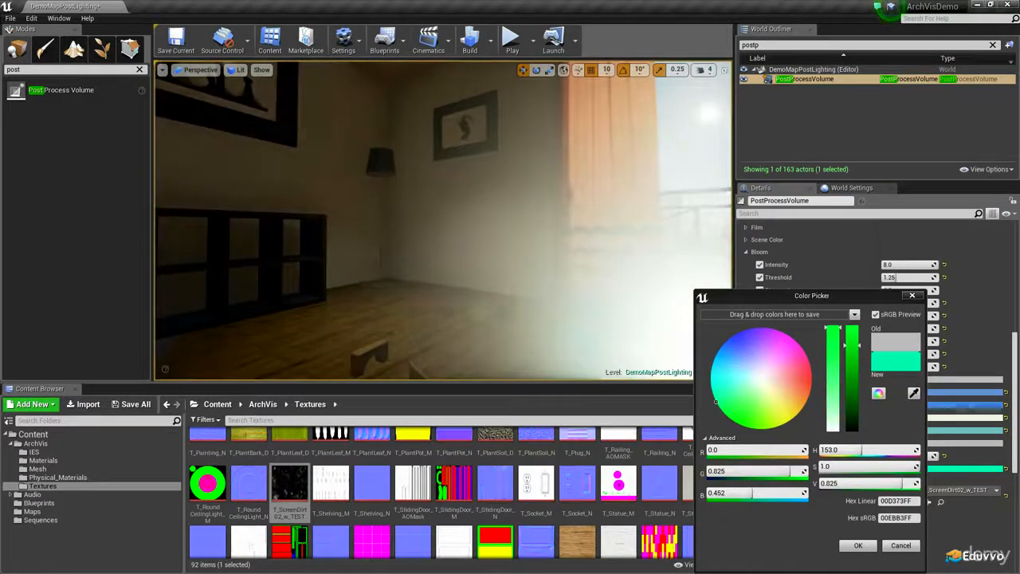
right_drag(590, 325, 606, 324)
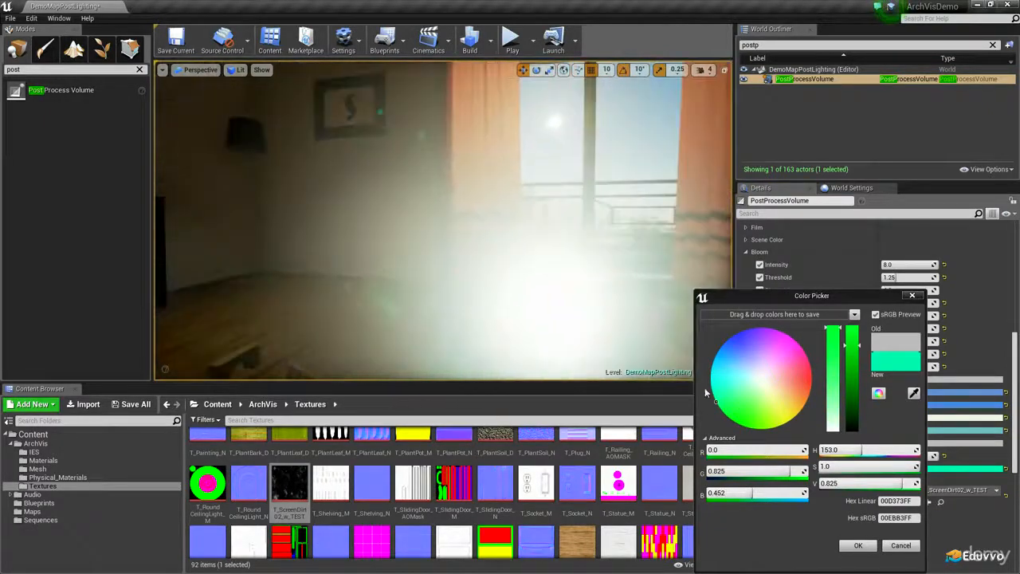
drag(761, 409, 753, 390)
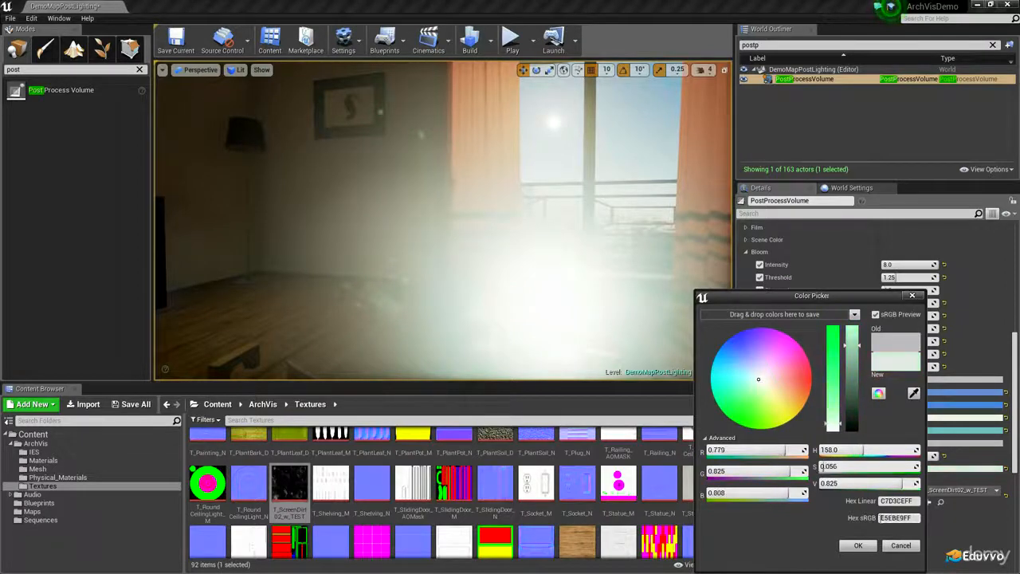
click(859, 544)
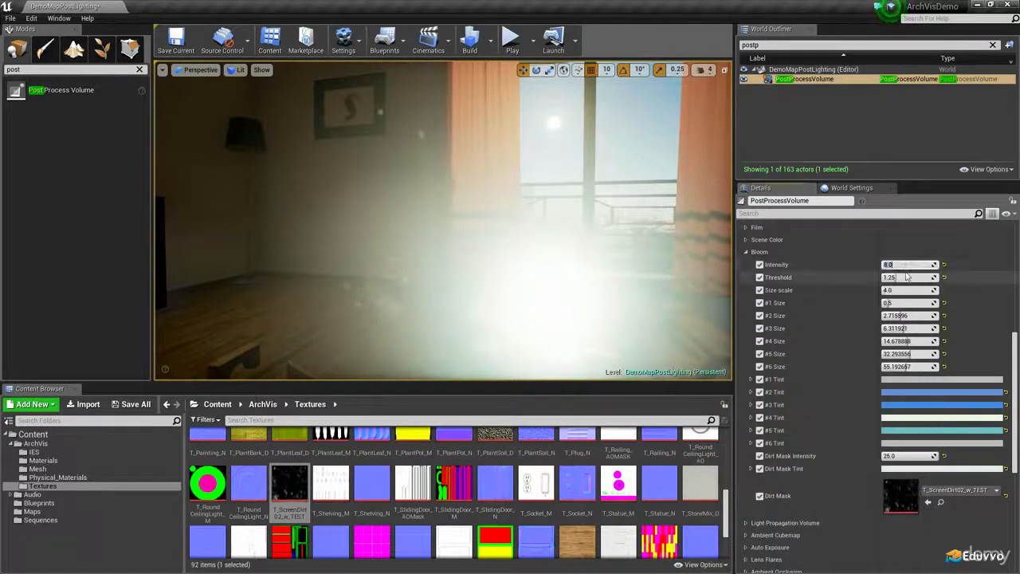
Set the Bloom Intensity to 2 and check the effect across the whole living room
text(2)
key(Return)
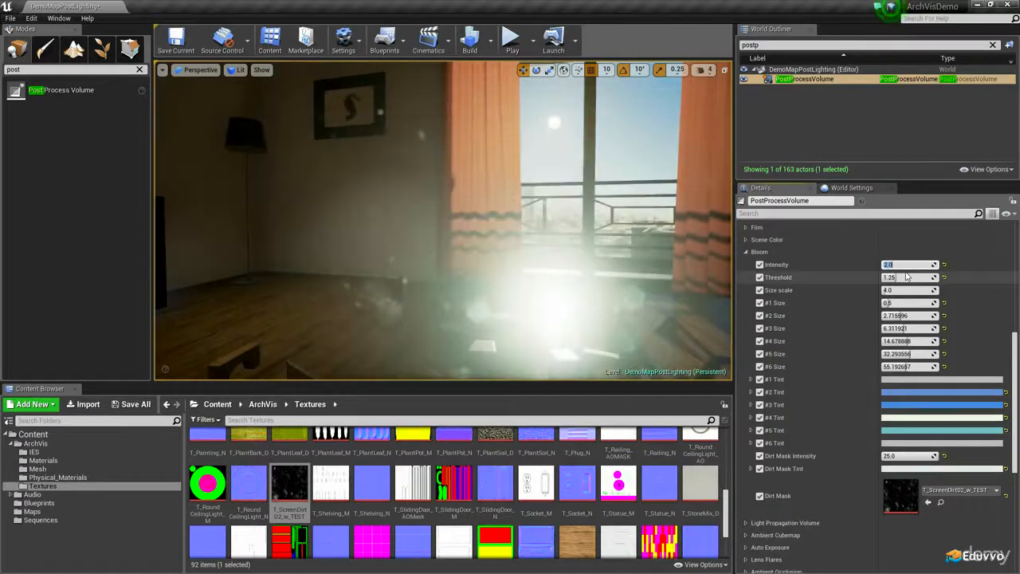
right_drag(597, 246, 398, 212)
key(s)
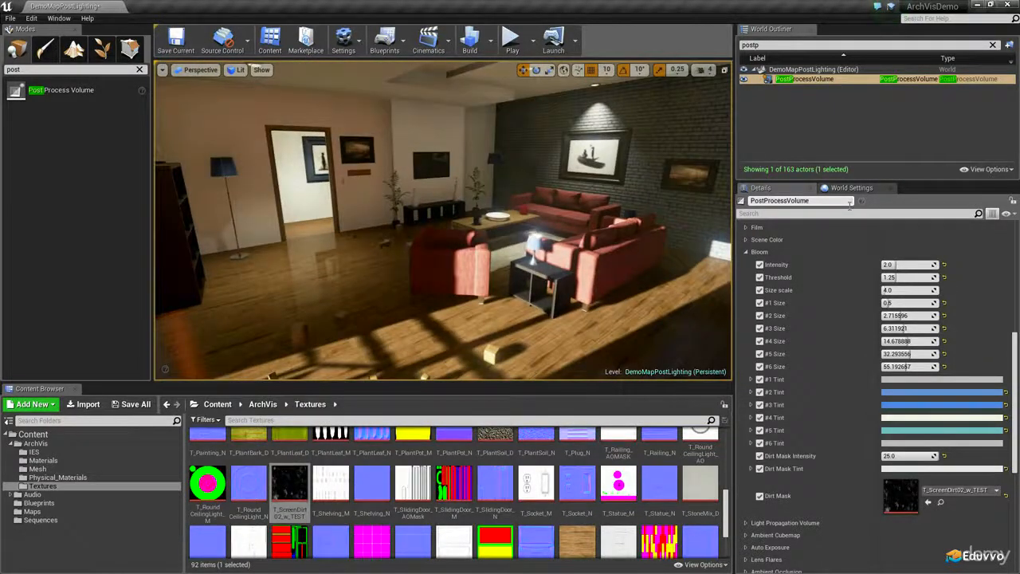